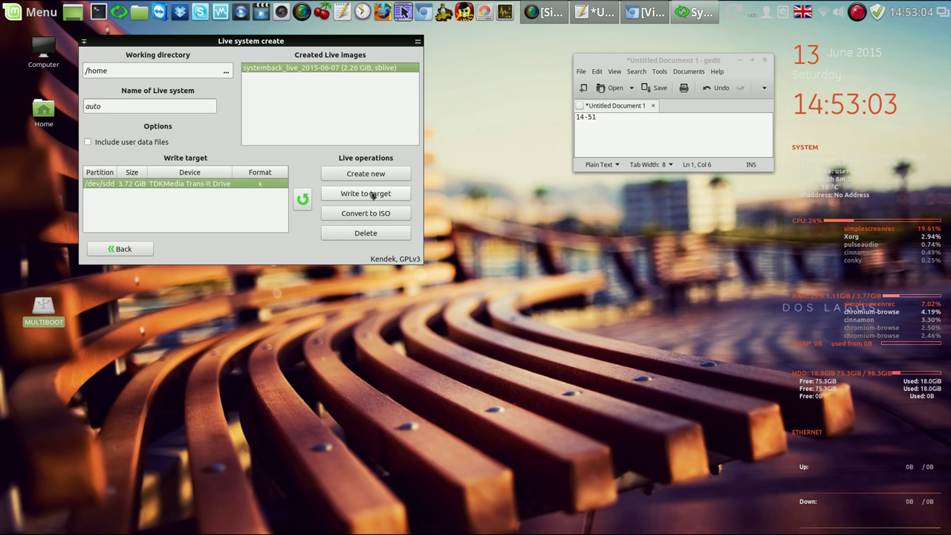
- Change the noted time to 14-53 and write the selected live image to the /dev/sdd USB drive
click(626, 118)
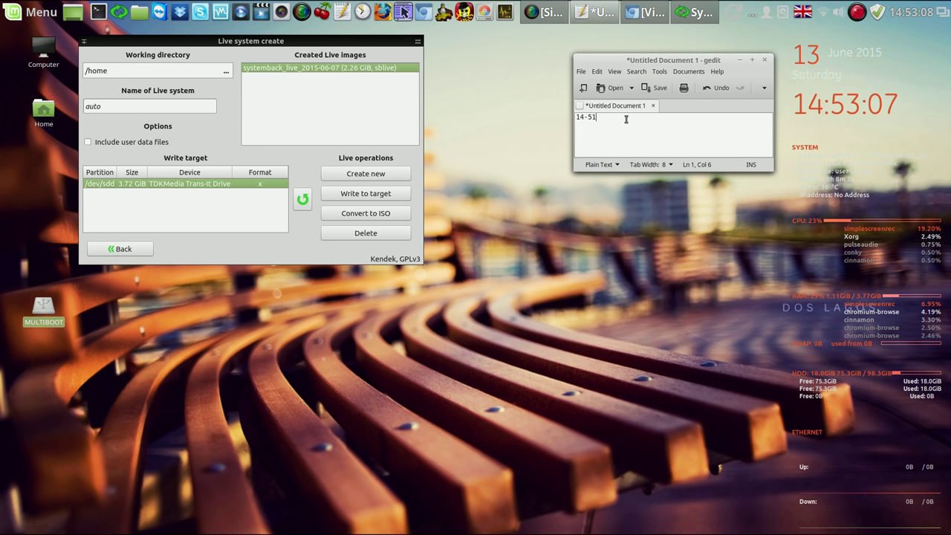
text(3)
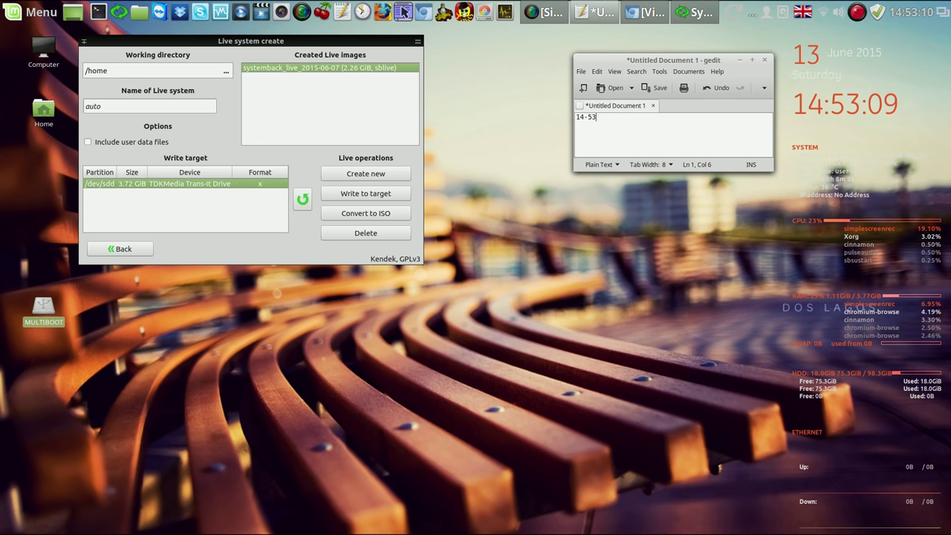
click(377, 196)
click(360, 187)
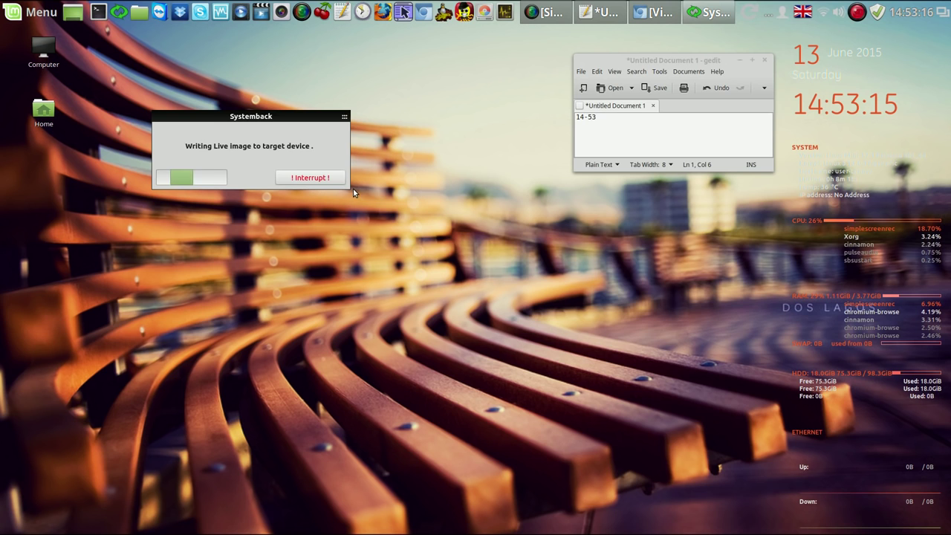
click(856, 12)
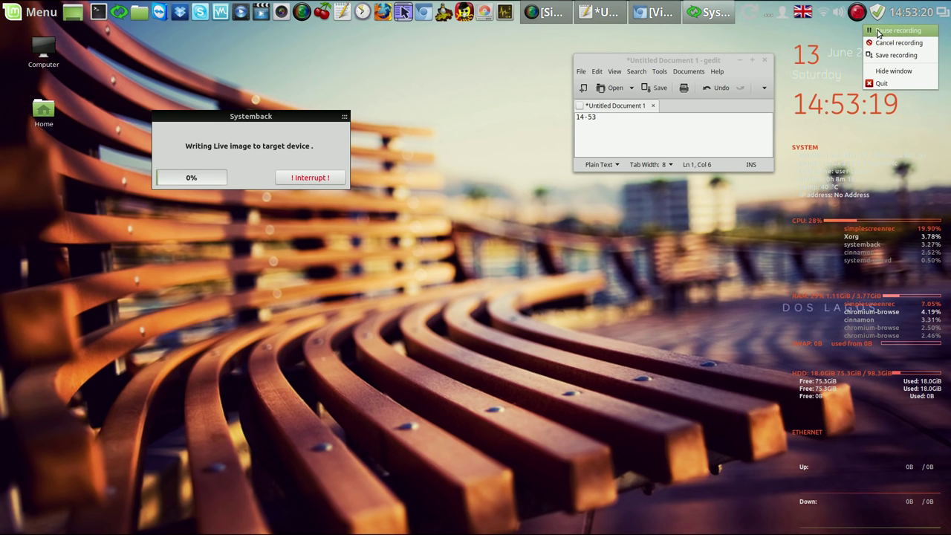
click(876, 31)
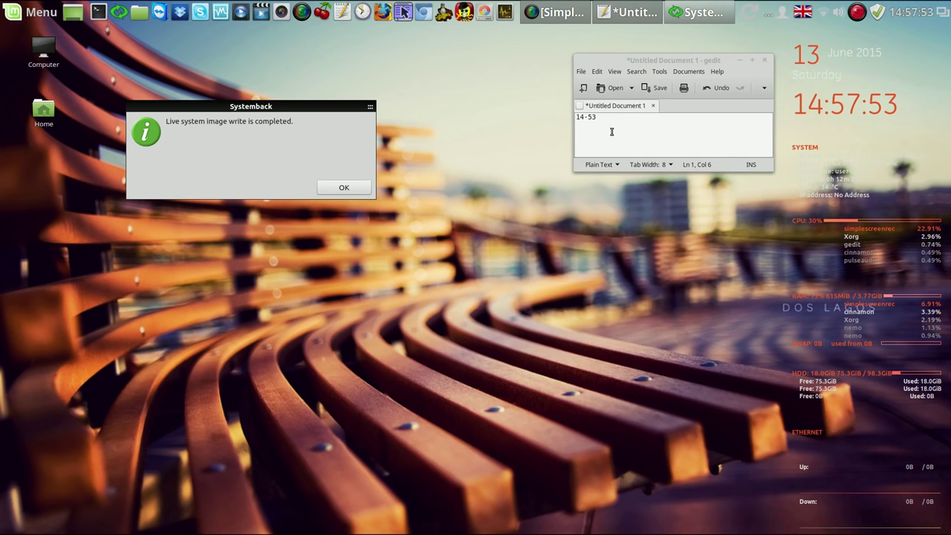
- Add the time 14-58 on a second line of the untitled note
click(595, 117)
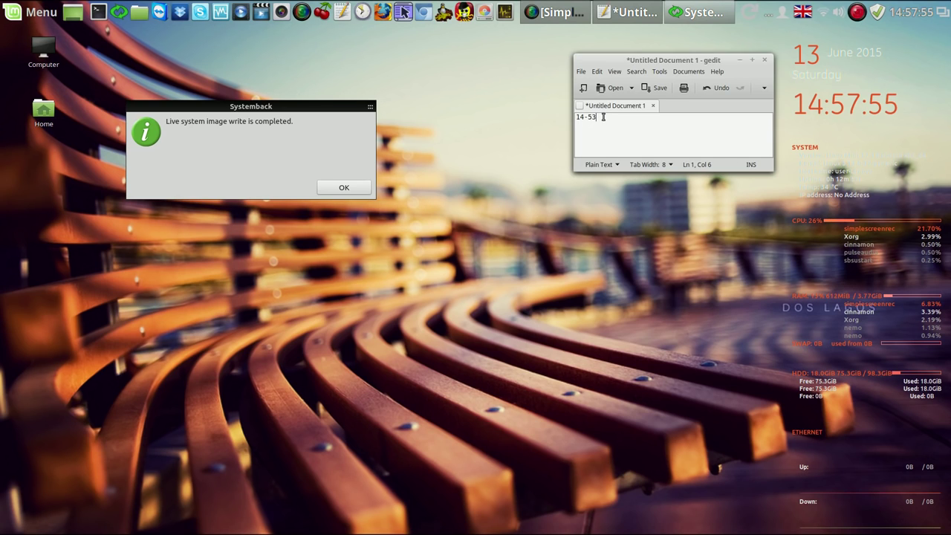
key(Return)
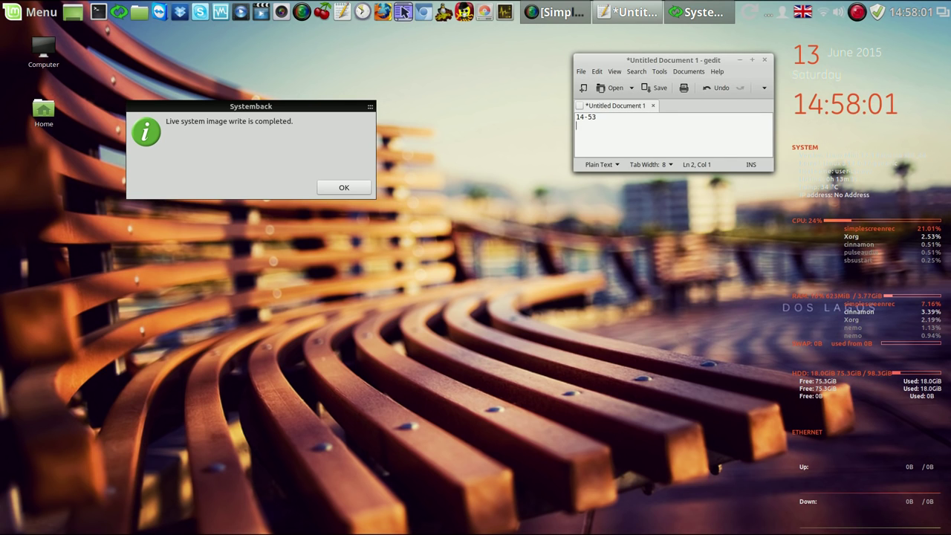
text(14-)
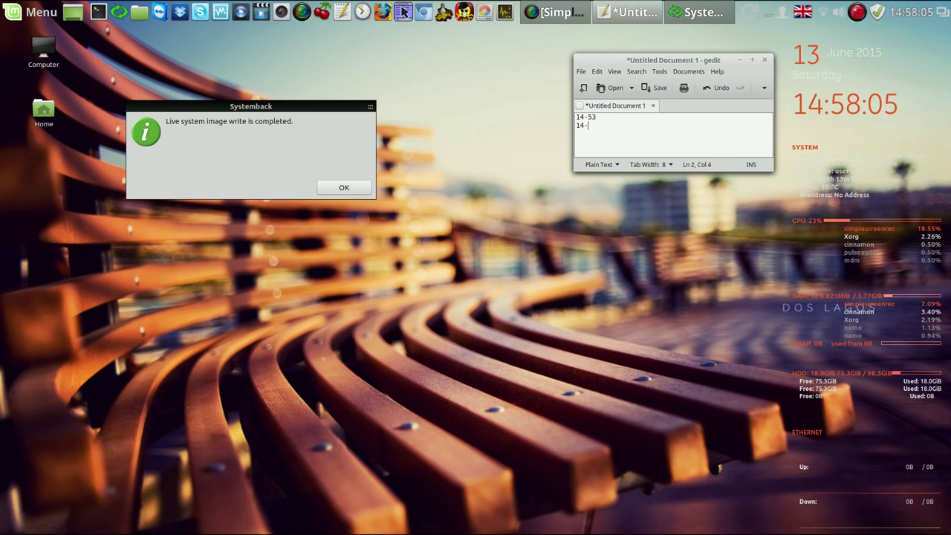
text(58)
- Dismiss the write message, close the live system window and discard the untitled note without saving
click(331, 187)
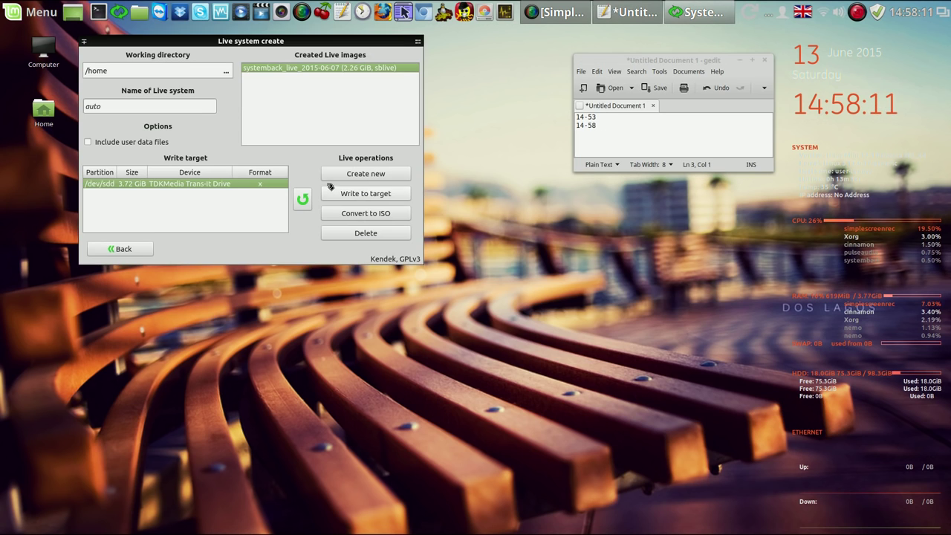
click(411, 46)
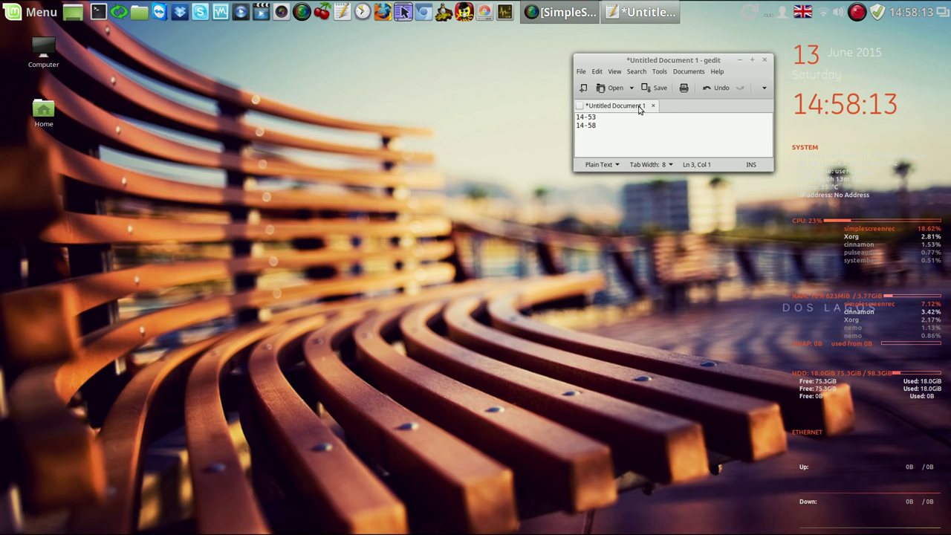
click(764, 60)
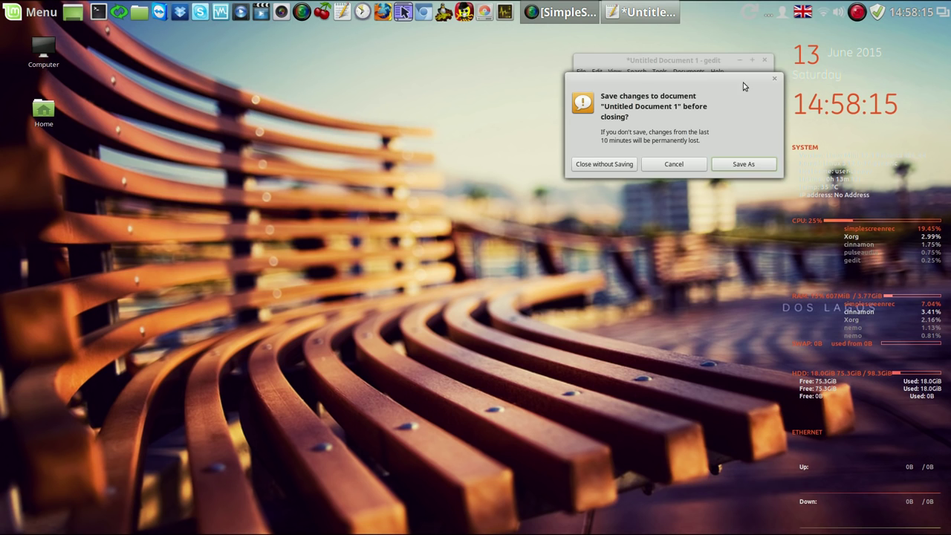
click(579, 165)
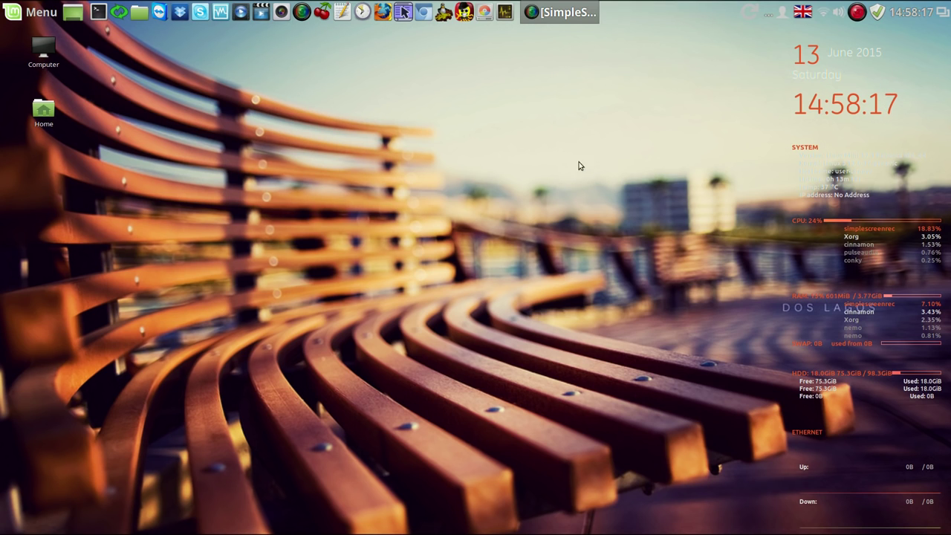
click(14, 14)
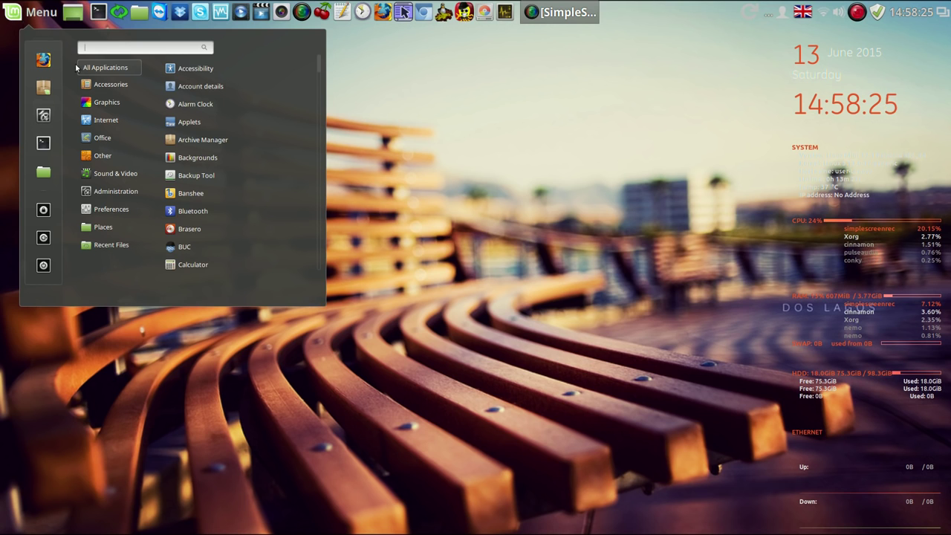
mouse_move(125, 122)
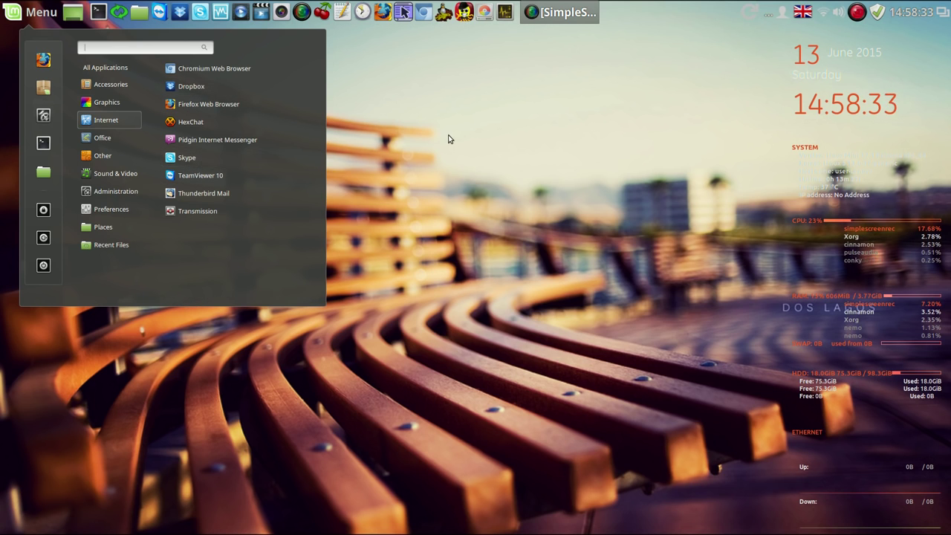
click(566, 139)
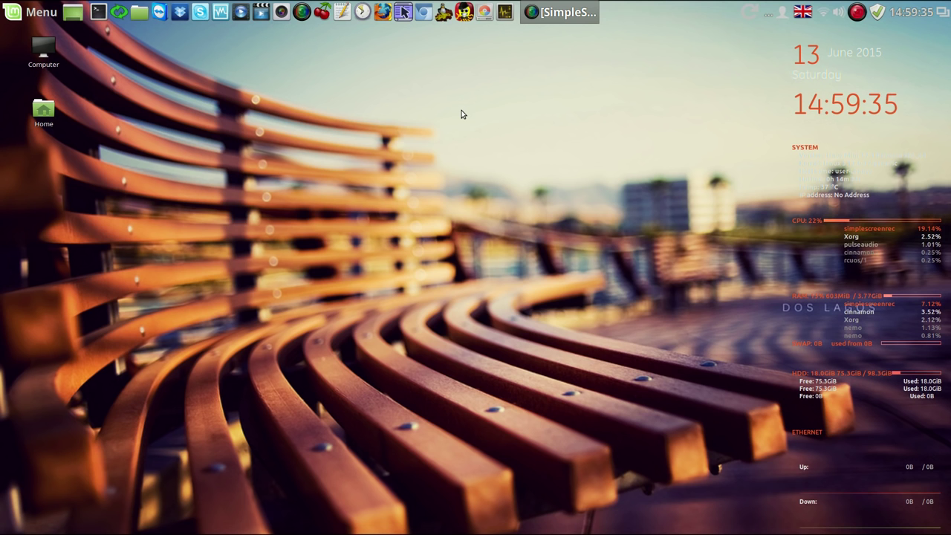
right_click(856, 13)
click(866, 31)
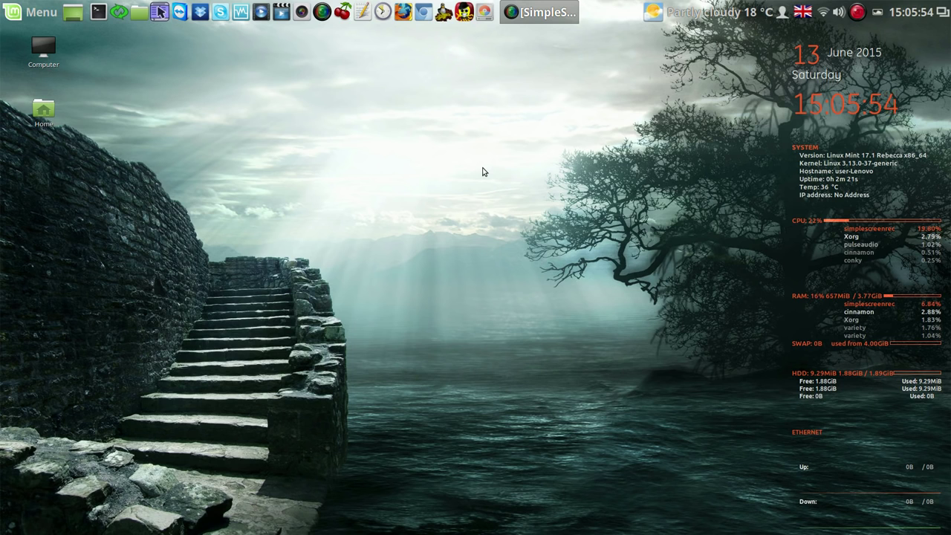
- Launch the GParted partition editor and authenticate with the account password
click(483, 12)
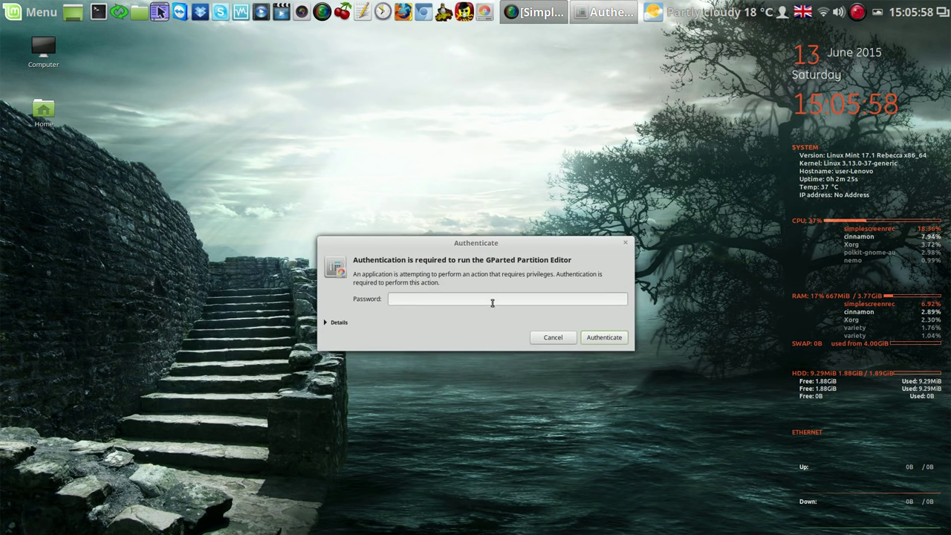
text(••)
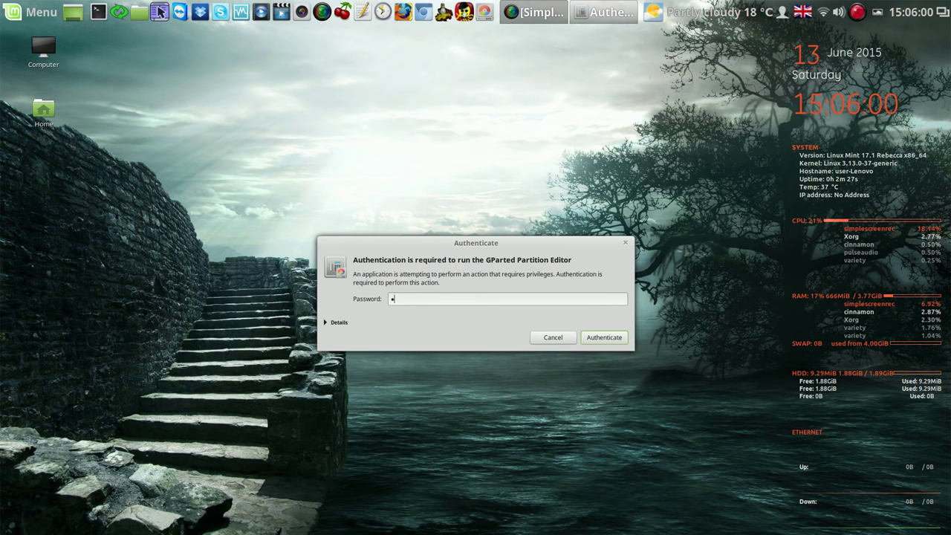
text(••)
key(Return)
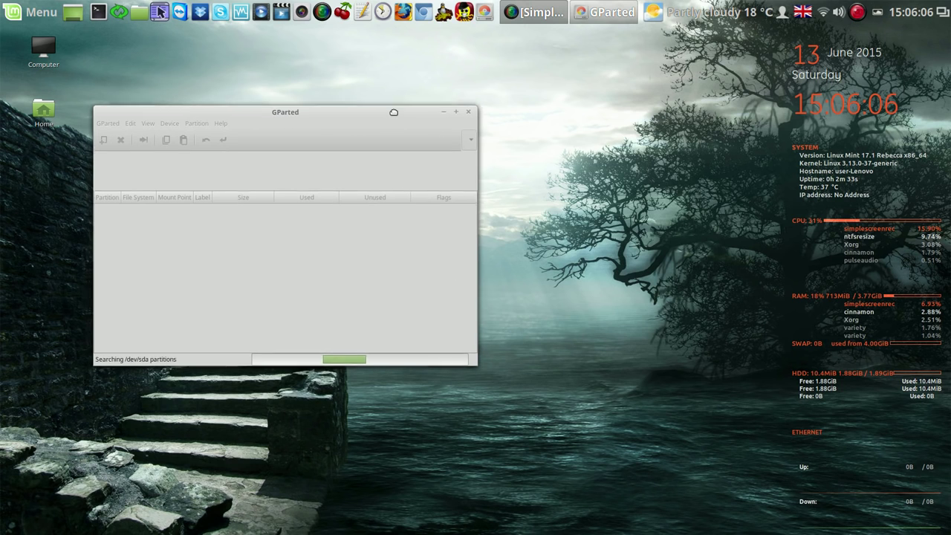
- Enlarge the GParted window and queue formatting of the mint partition /dev/sda5 as ext3
drag(392, 112, 443, 44)
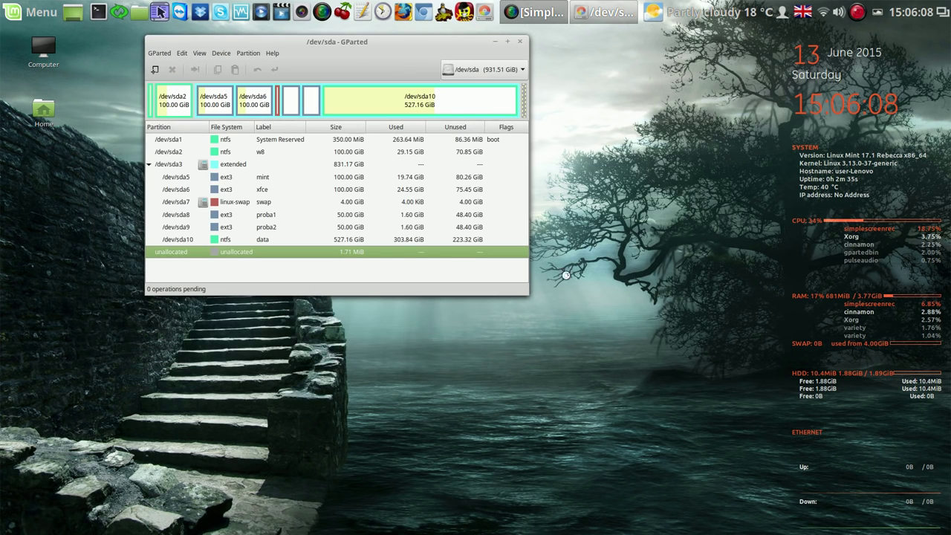
drag(522, 293, 694, 450)
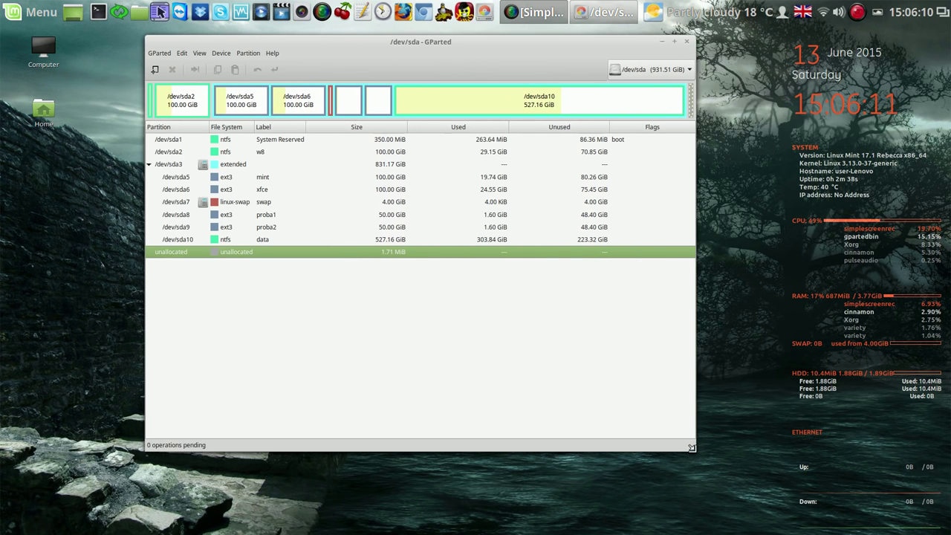
click(260, 181)
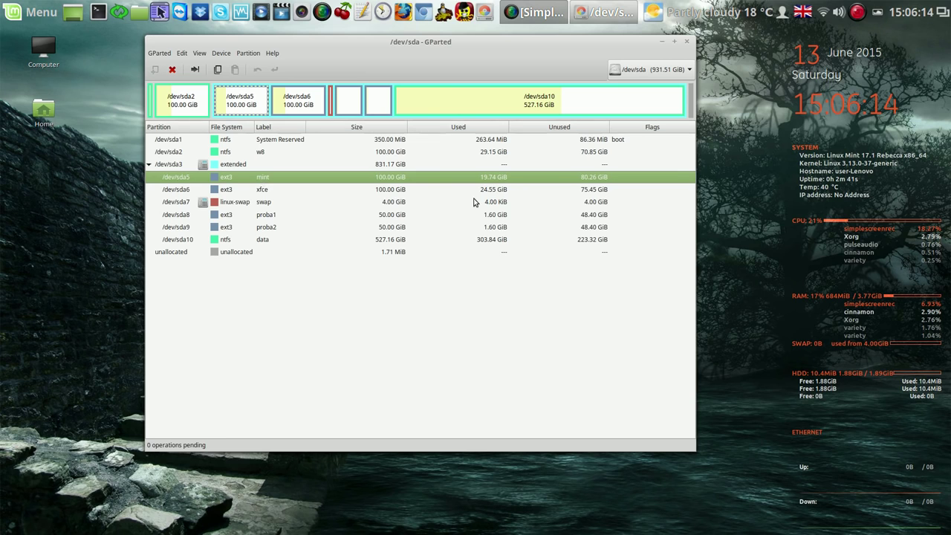
right_click(520, 181)
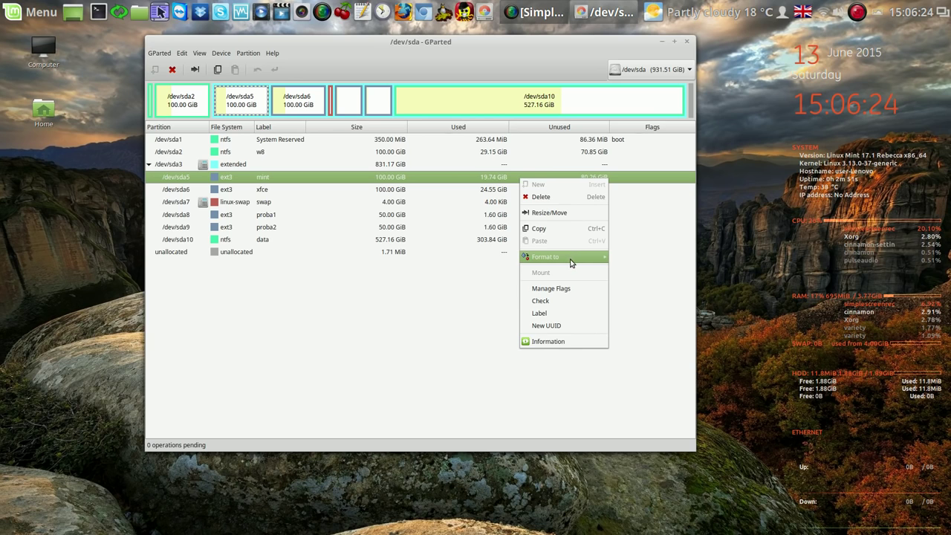
mouse_move(572, 257)
click(657, 294)
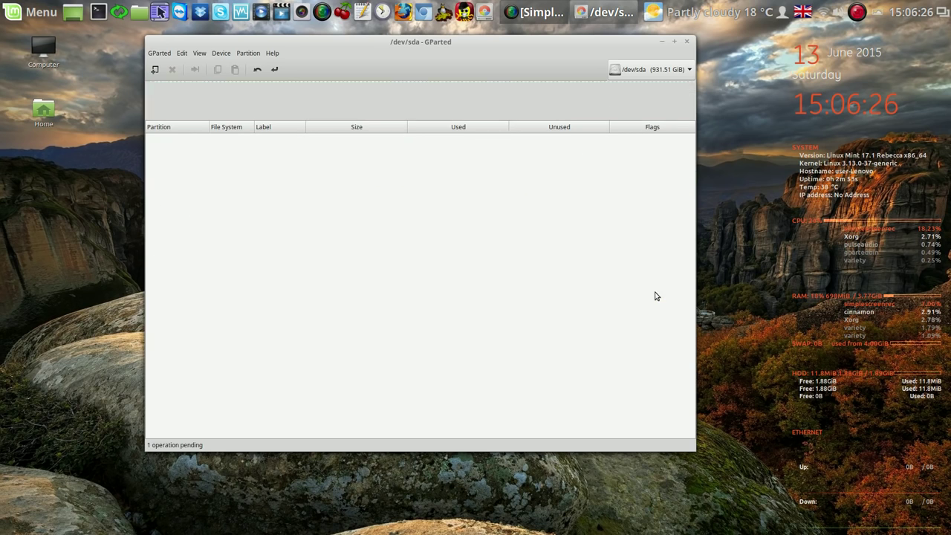
- Apply the pending format of /dev/sda5, check the partition's entry and close GParted
click(274, 70)
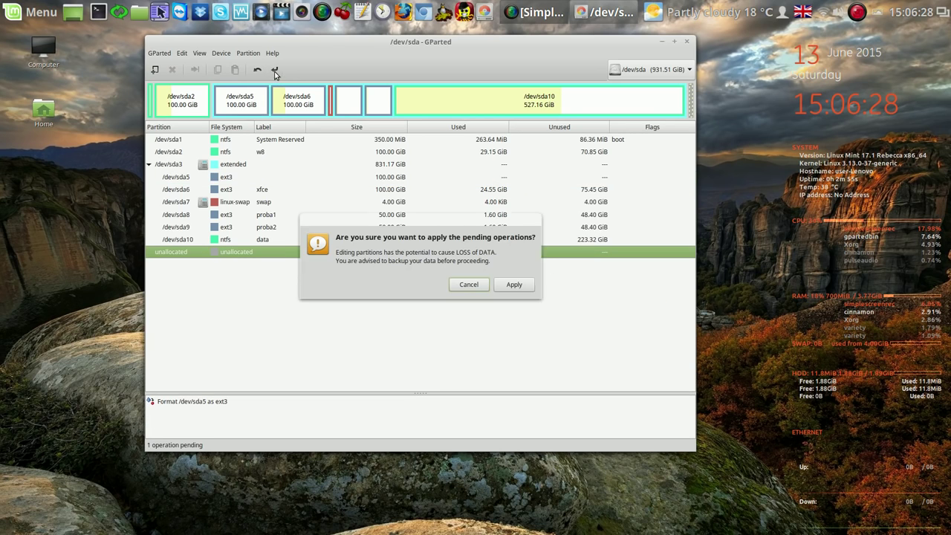
click(515, 284)
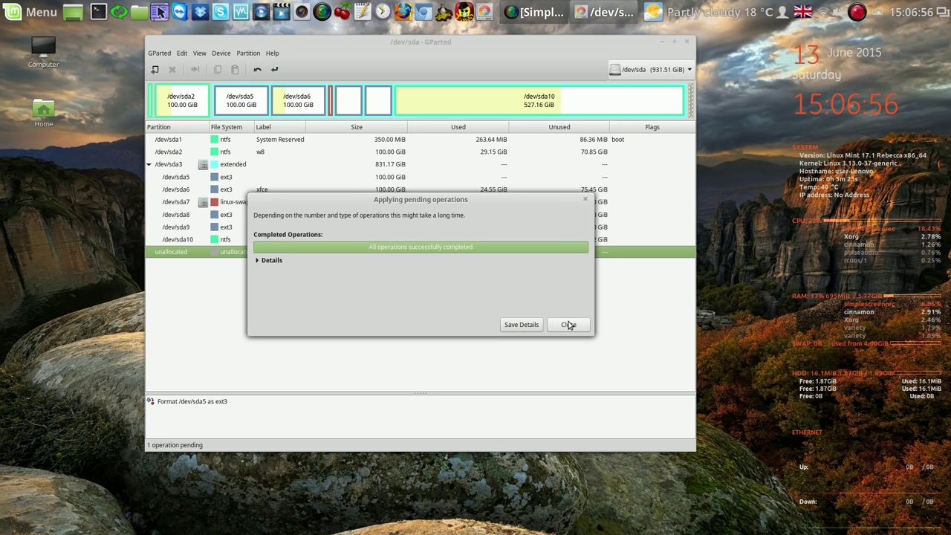
click(569, 325)
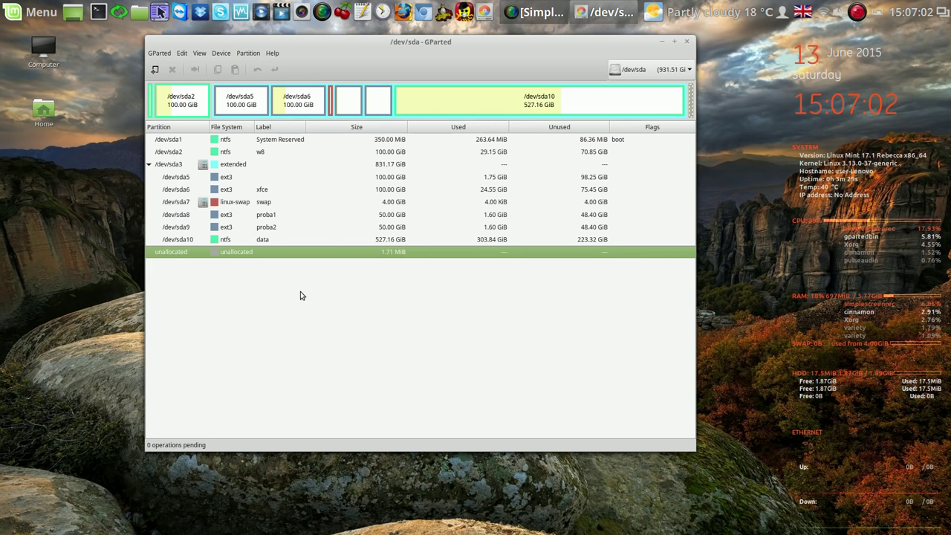
click(244, 194)
click(243, 177)
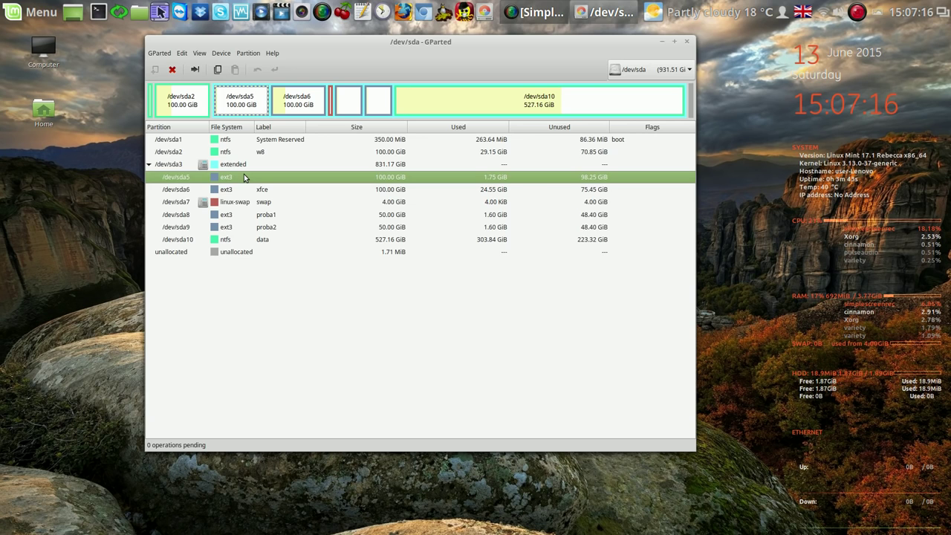
click(687, 43)
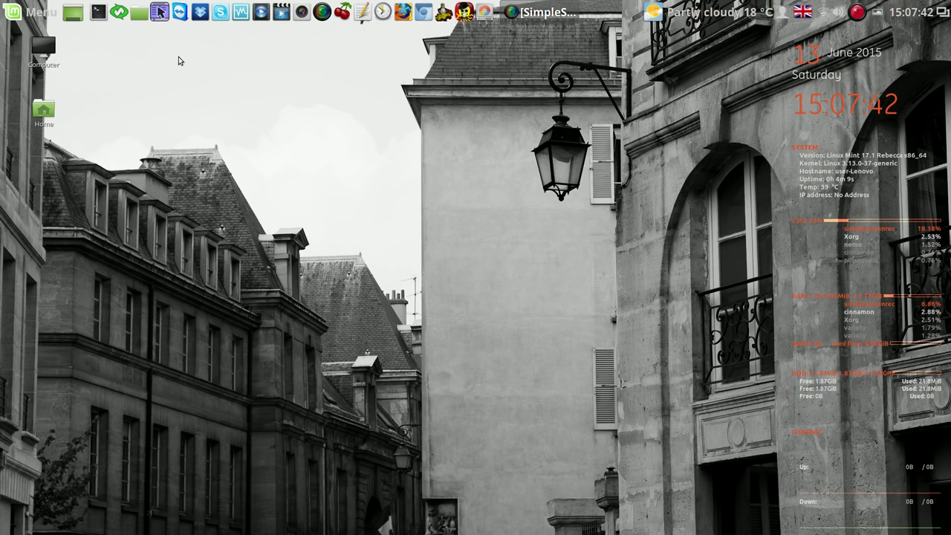
- Launch Systemback, leave the system install form and open the System copy settings
click(119, 14)
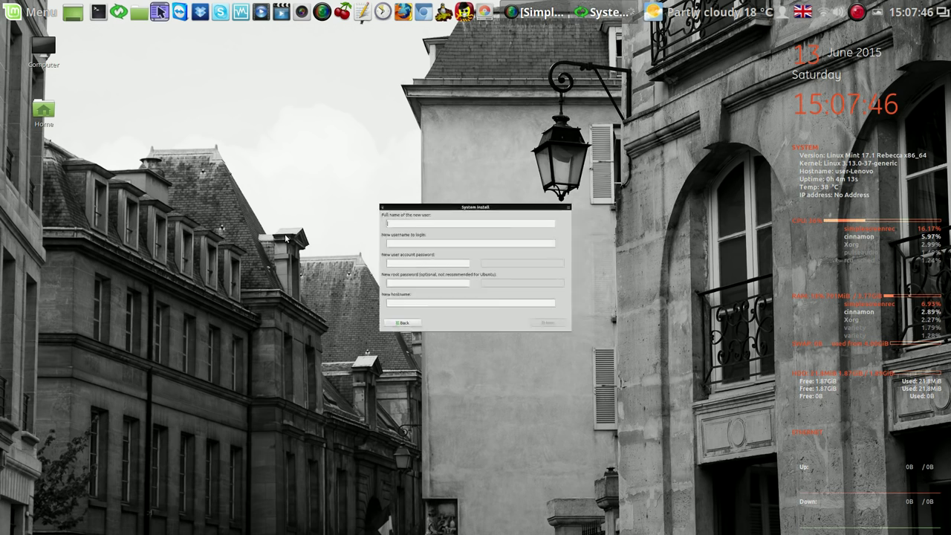
click(360, 367)
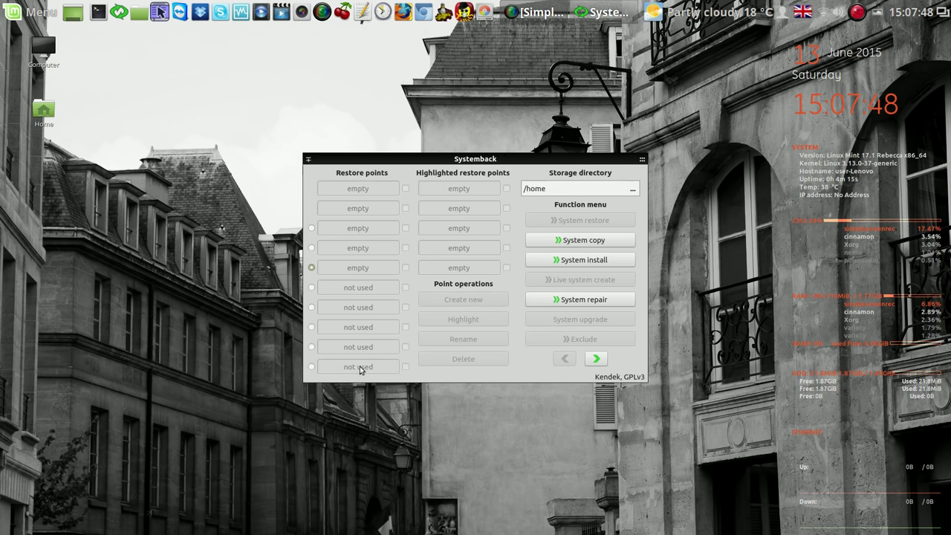
click(586, 241)
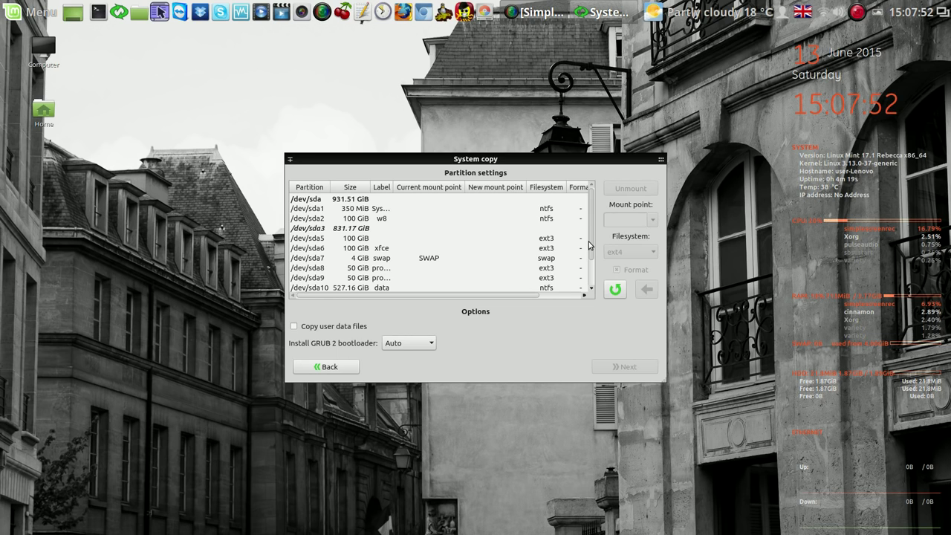
- Assign mount point / to /dev/sda5 with ext3 formatting and proceed to the system copy confirmation
click(364, 240)
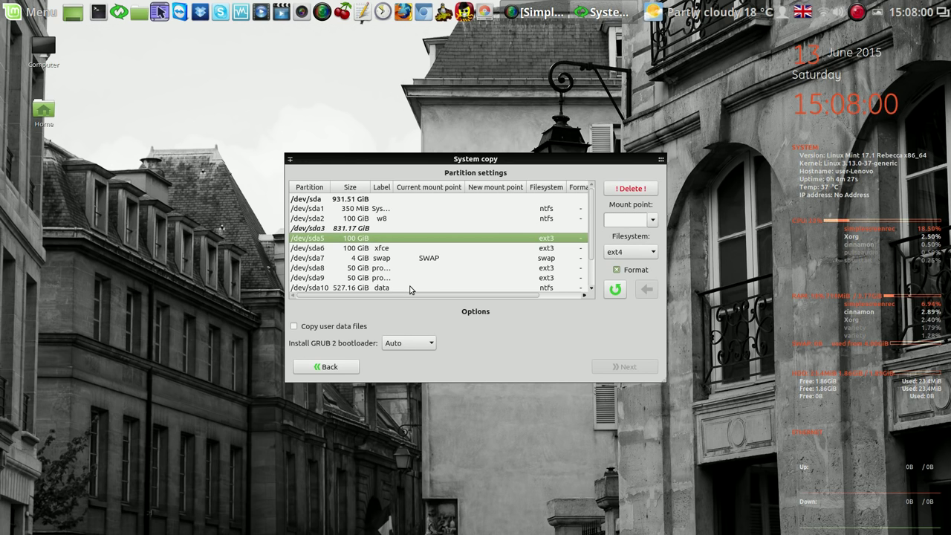
click(652, 222)
click(631, 232)
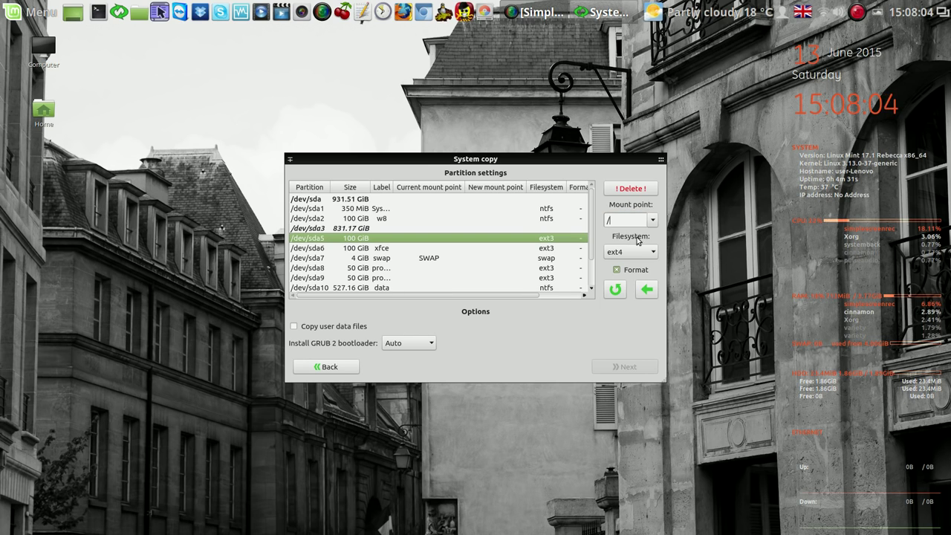
click(652, 254)
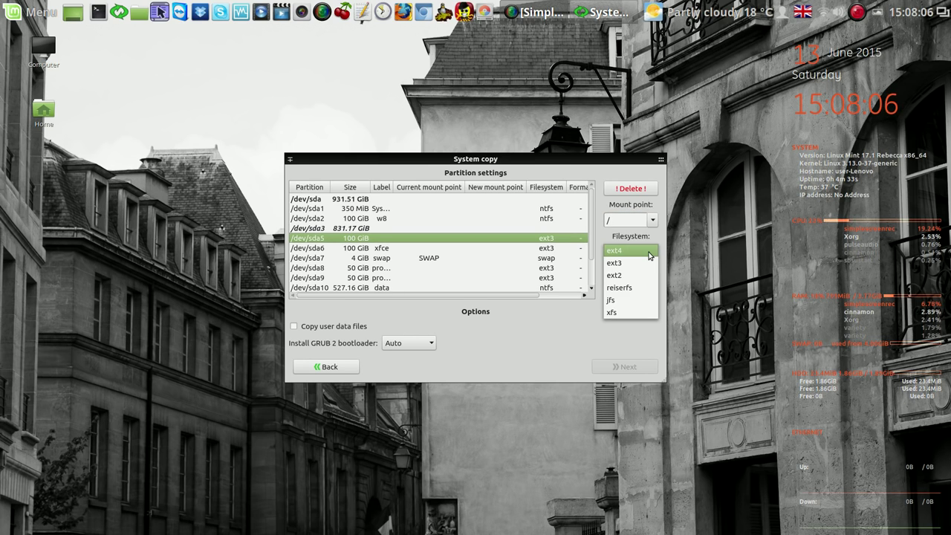
click(643, 265)
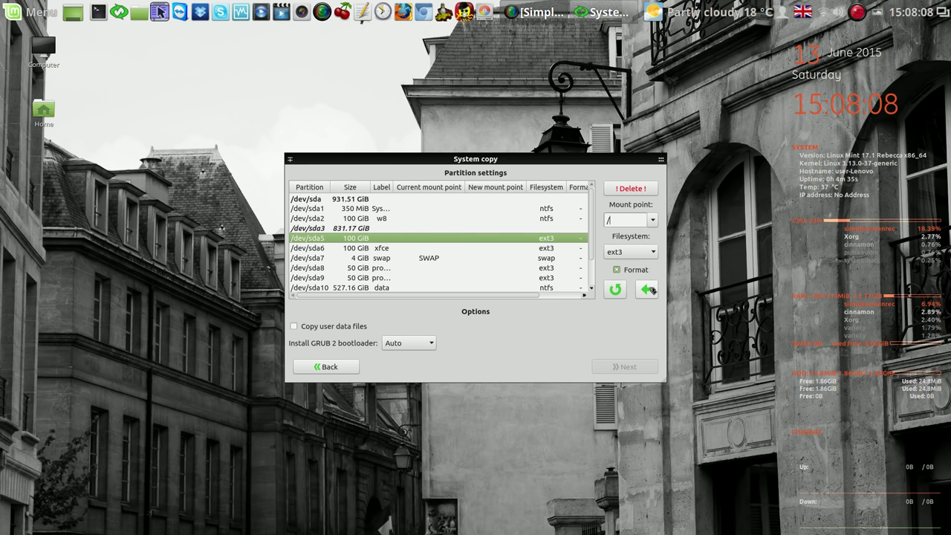
click(647, 290)
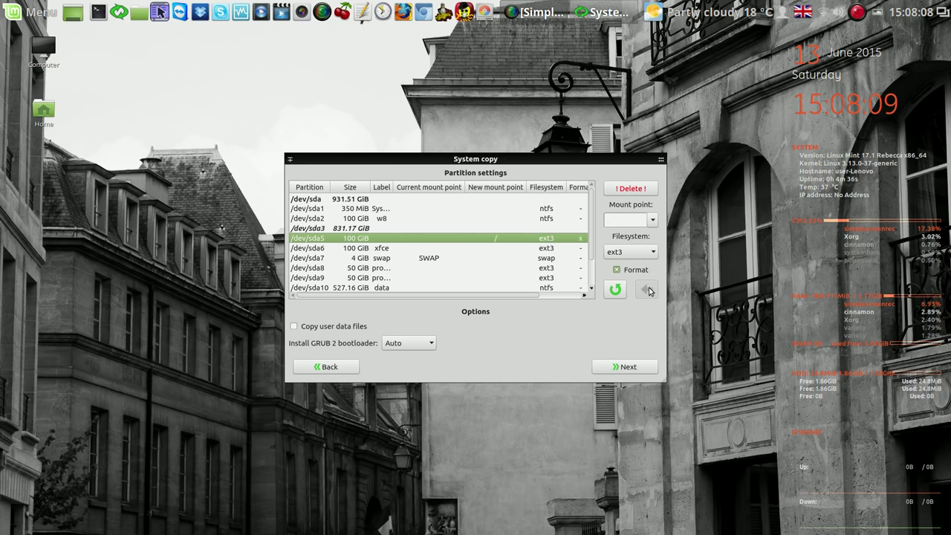
click(628, 367)
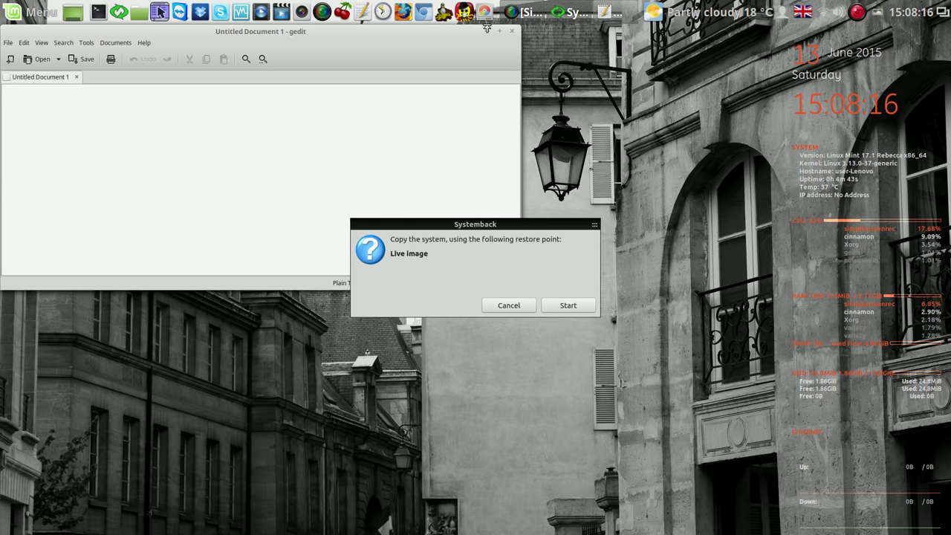
- Shrink the empty gedit window and arrange it beside the Systemback copy confirmation so both are fully visible
drag(459, 37, 590, 259)
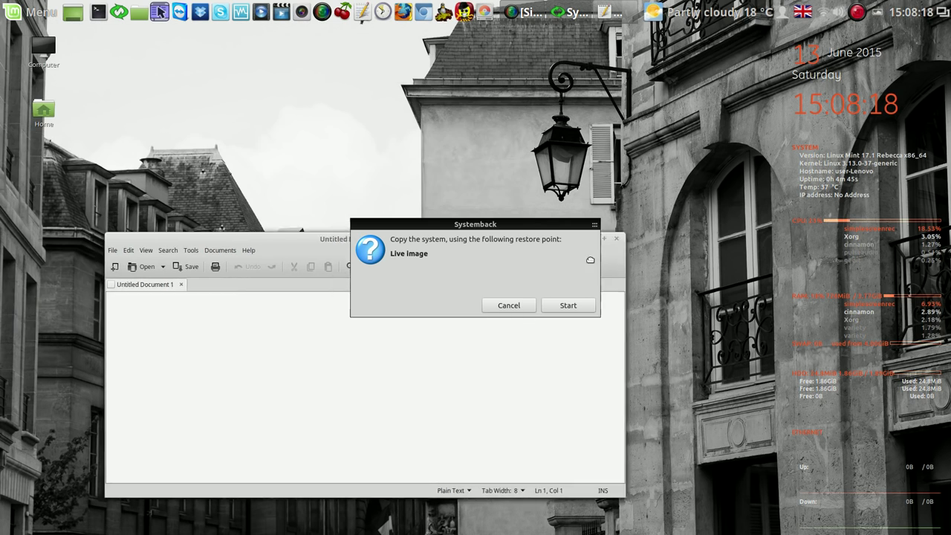
drag(542, 218, 259, 31)
drag(633, 284, 677, 56)
drag(852, 303, 592, 164)
drag(523, 49, 704, 45)
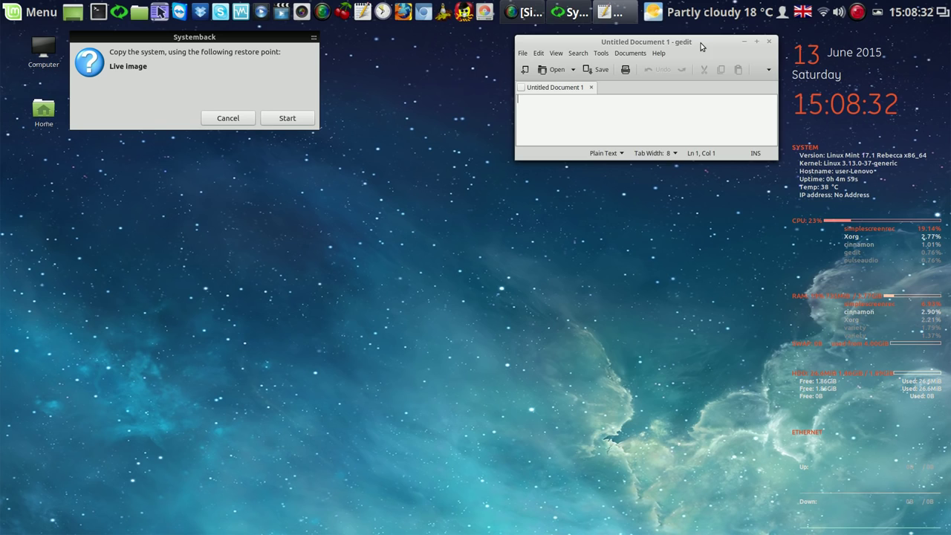
drag(701, 43, 674, 46)
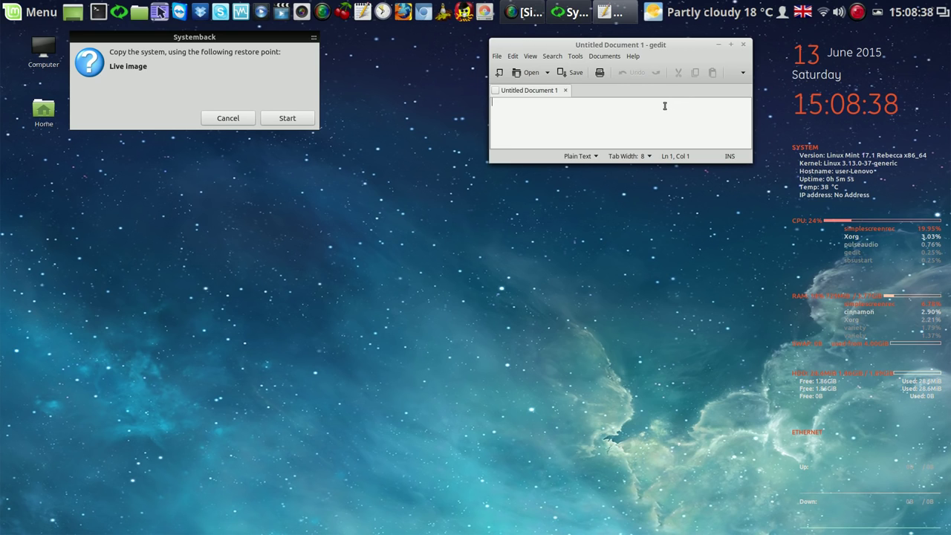
- Note the start time 15-09 in the text document and start copying the system from the Live image
text(15)
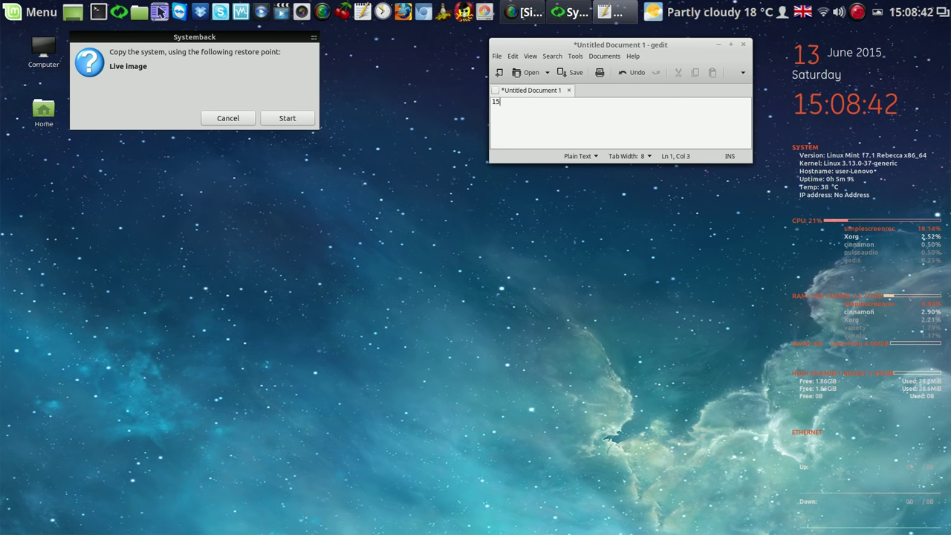
text(-09)
click(293, 120)
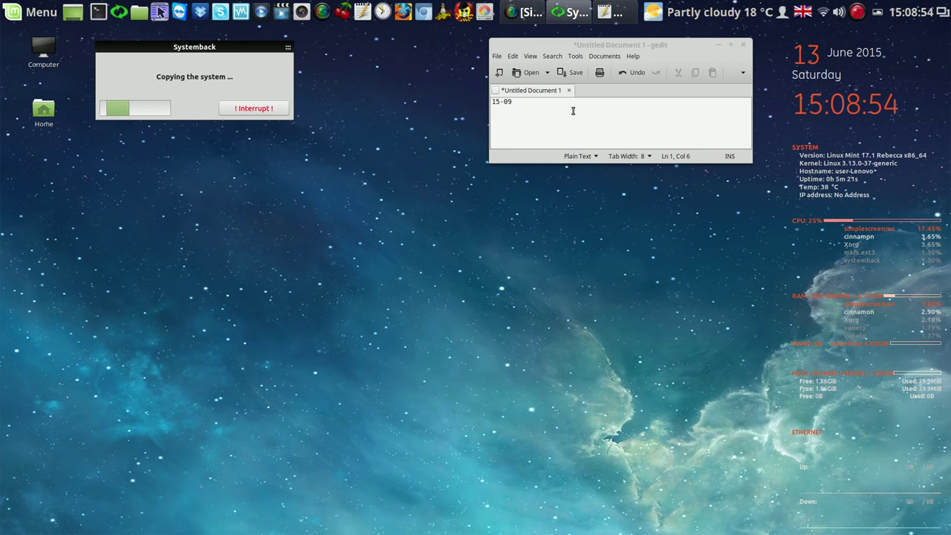
click(857, 13)
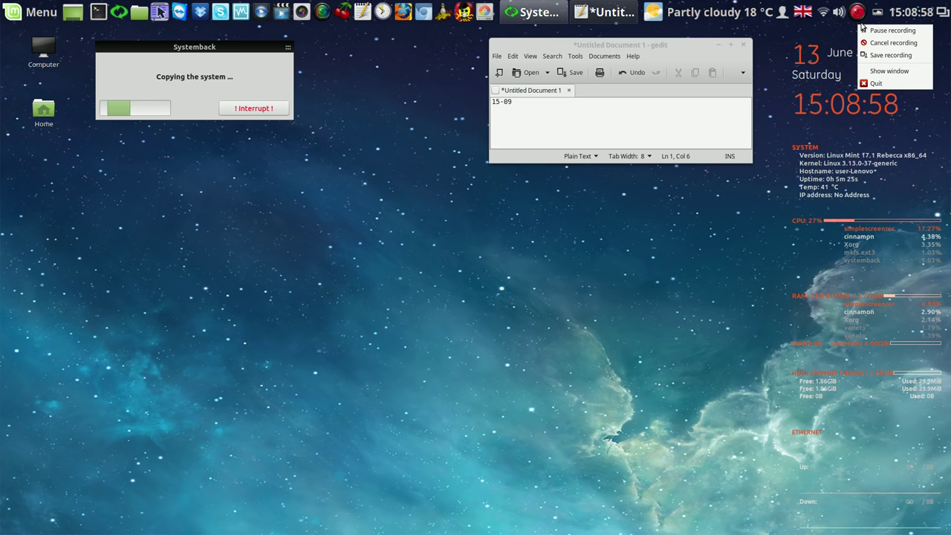
click(867, 29)
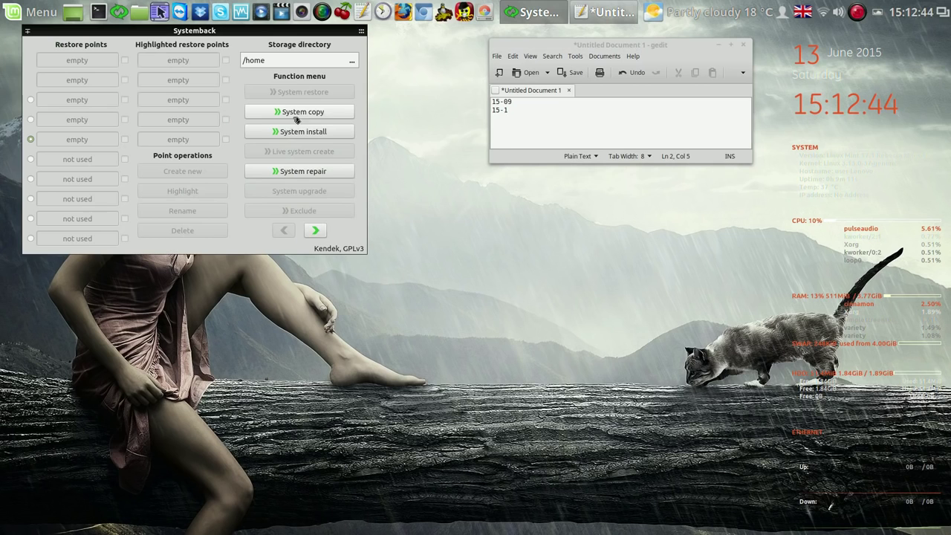
- Complete the second time entry in the text document as 15-12
click(518, 111)
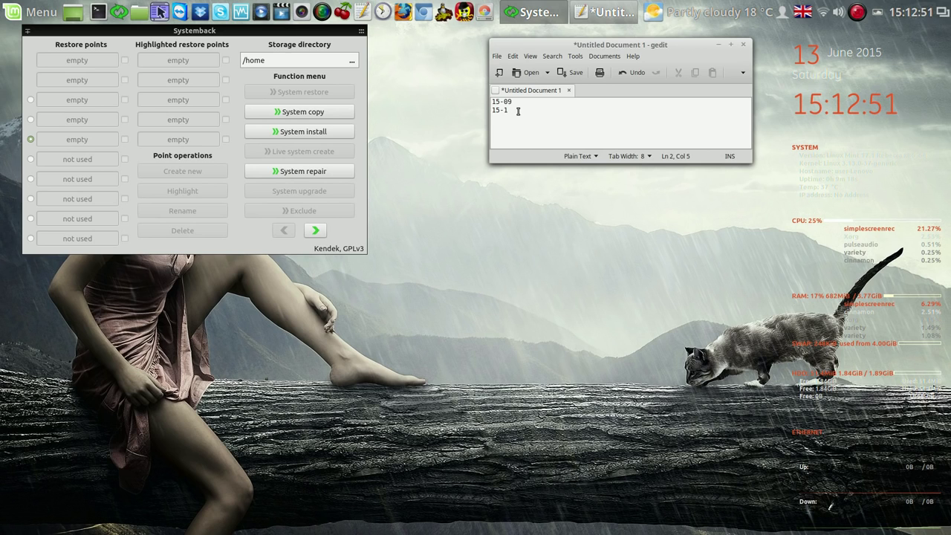
text(12)
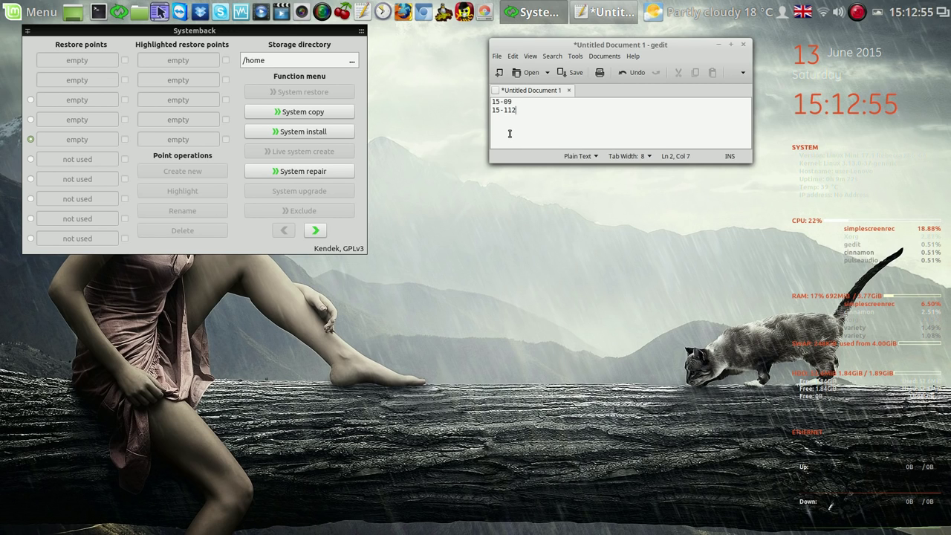
key(Left)
key(BackSpace)
key(Right)
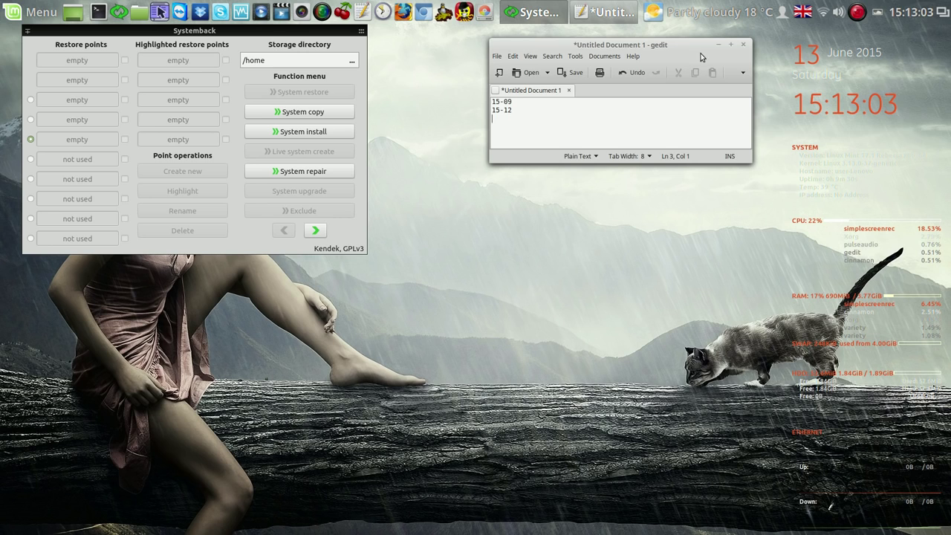
- Close the text document without saving it and close Systemback
click(746, 47)
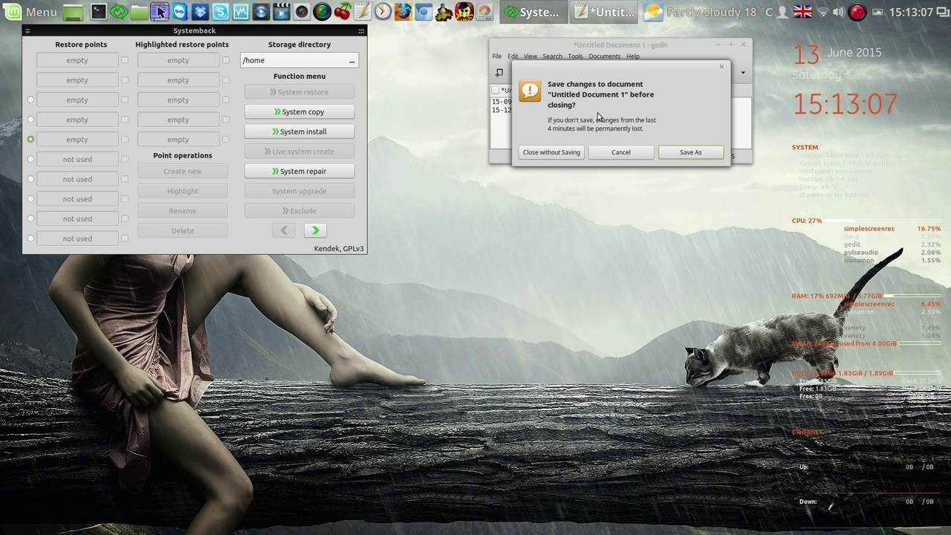
click(561, 153)
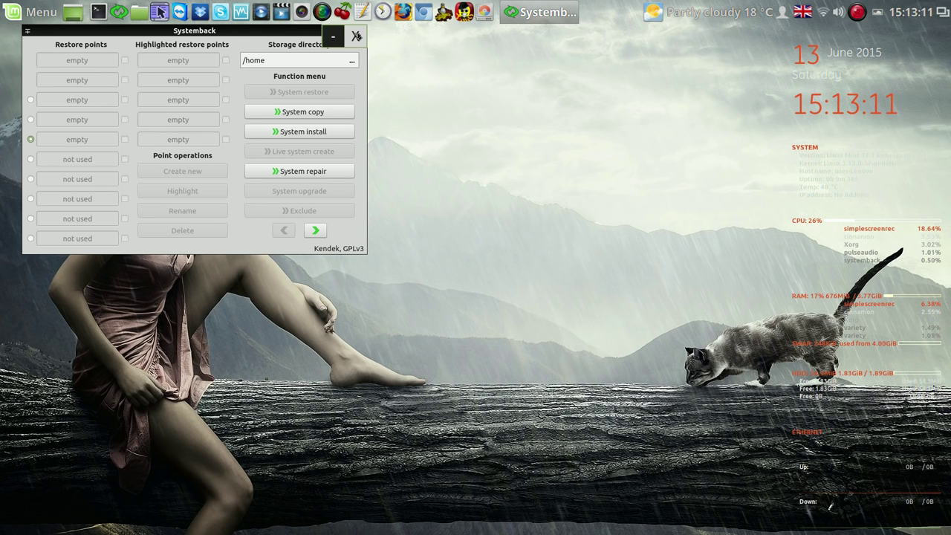
click(361, 31)
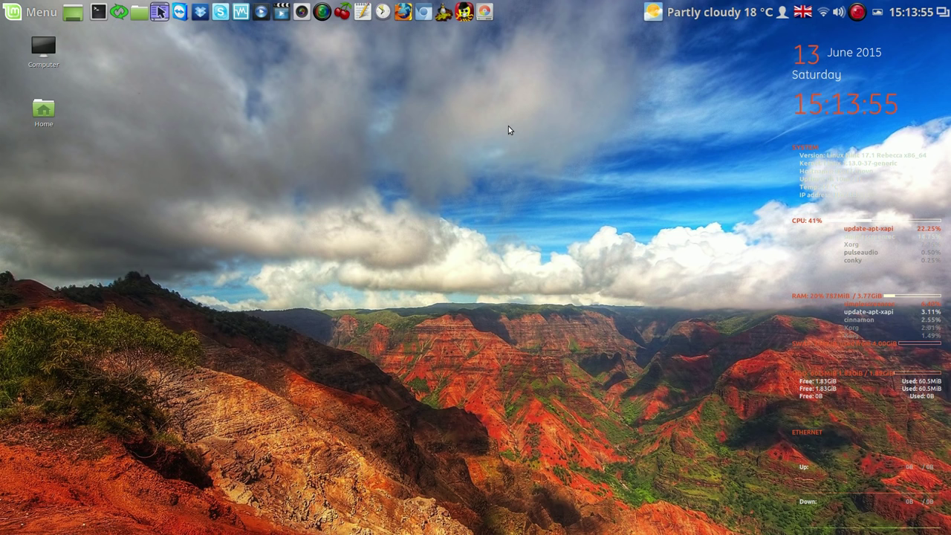
- Relaunch Systemback, leave the install form, check the System copy partition list for /dev/sda5 and close the program
click(118, 14)
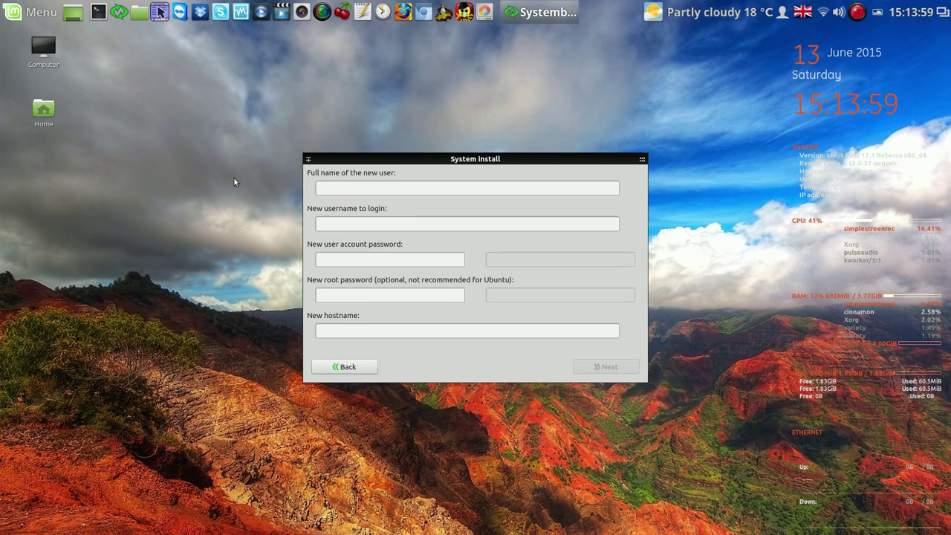
click(372, 366)
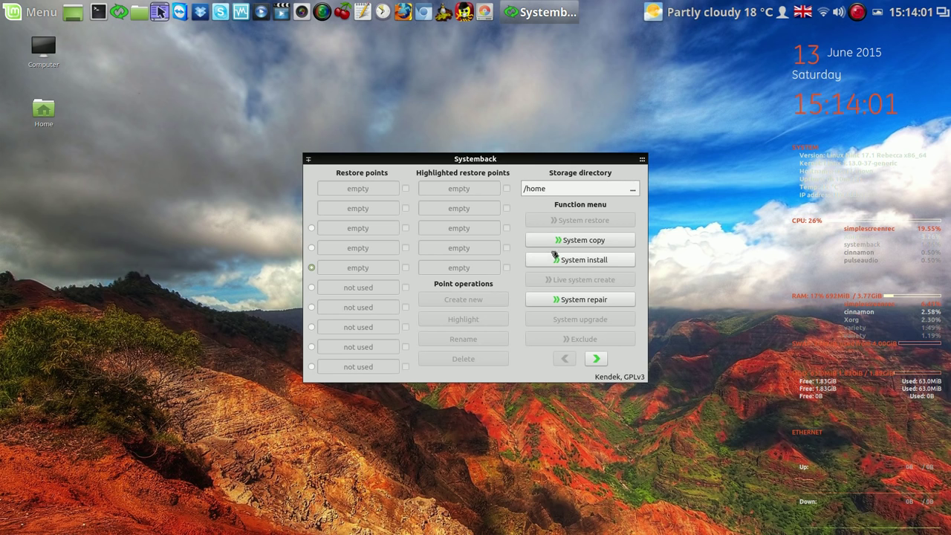
click(565, 242)
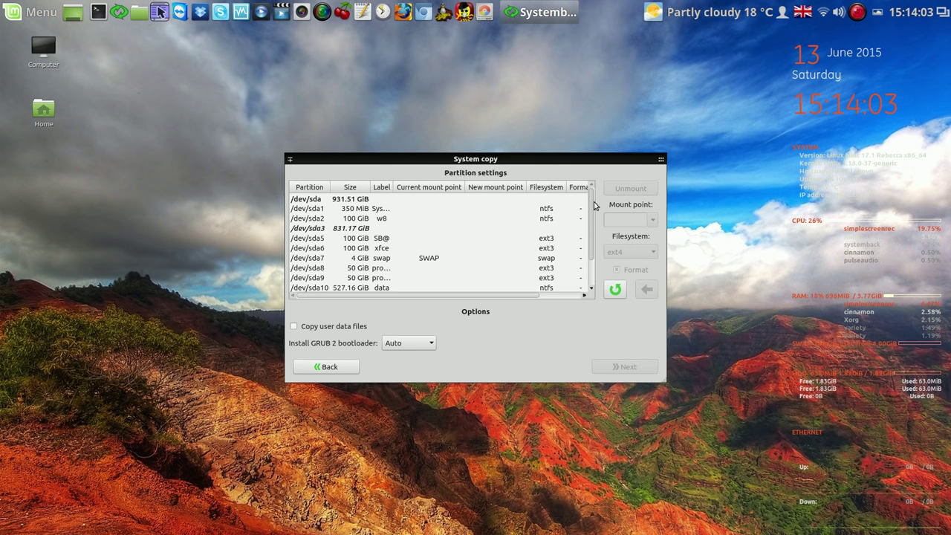
click(657, 163)
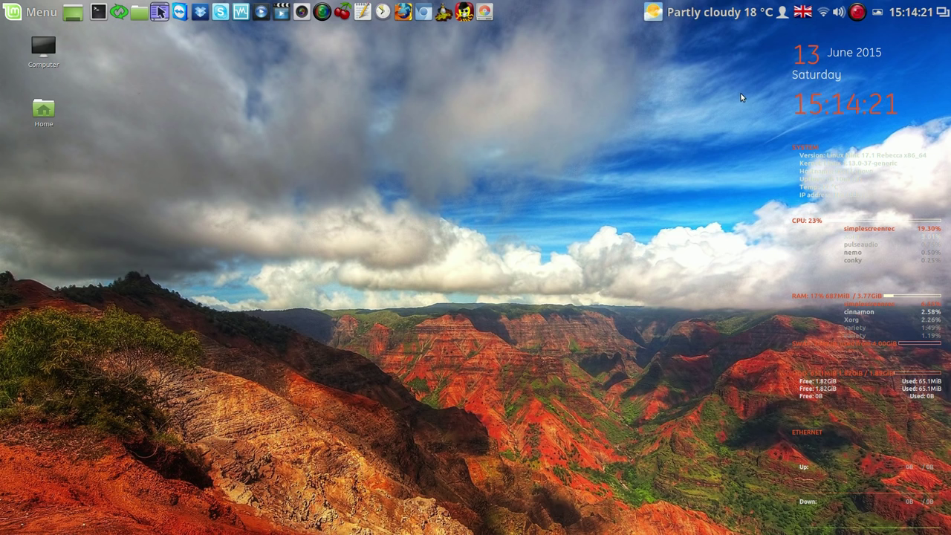
right_click(856, 12)
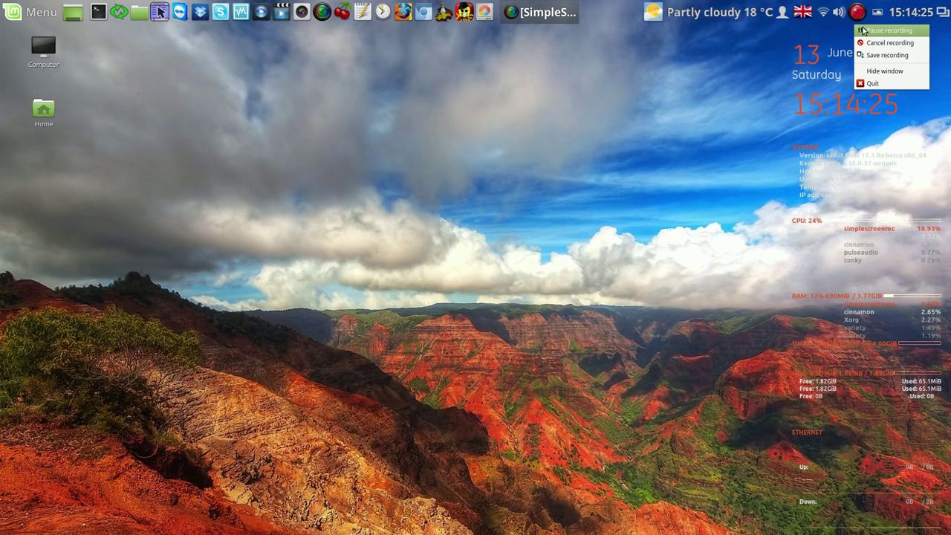
click(862, 31)
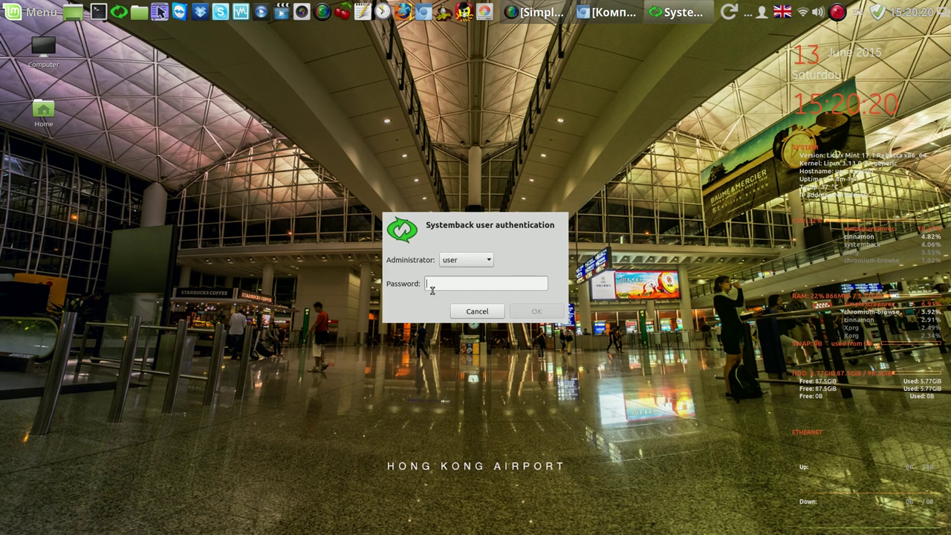
- Authenticate to Systemback with the administrator account password
text(p)
text(••••)
key(Return)
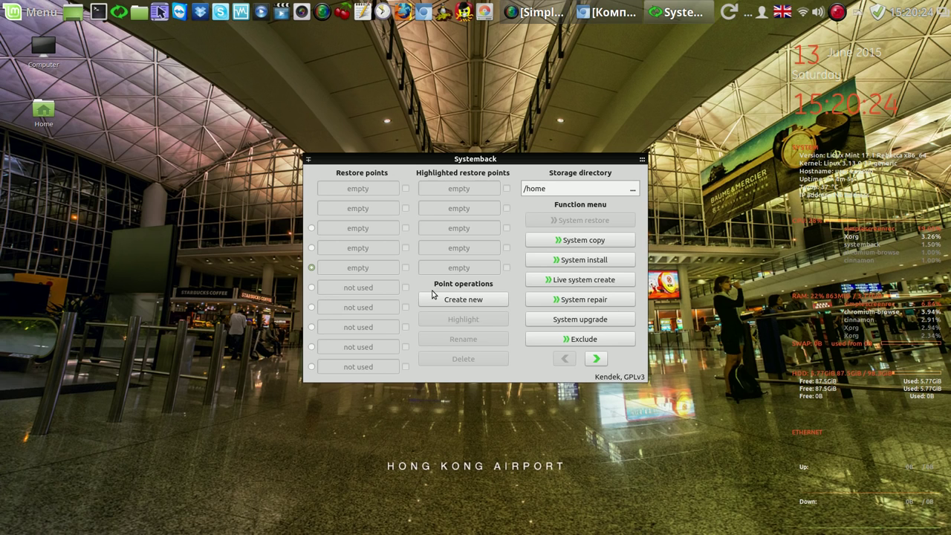
- Move the Systemback window aside, view the Live system create page and return to the main page
drag(578, 156, 456, 80)
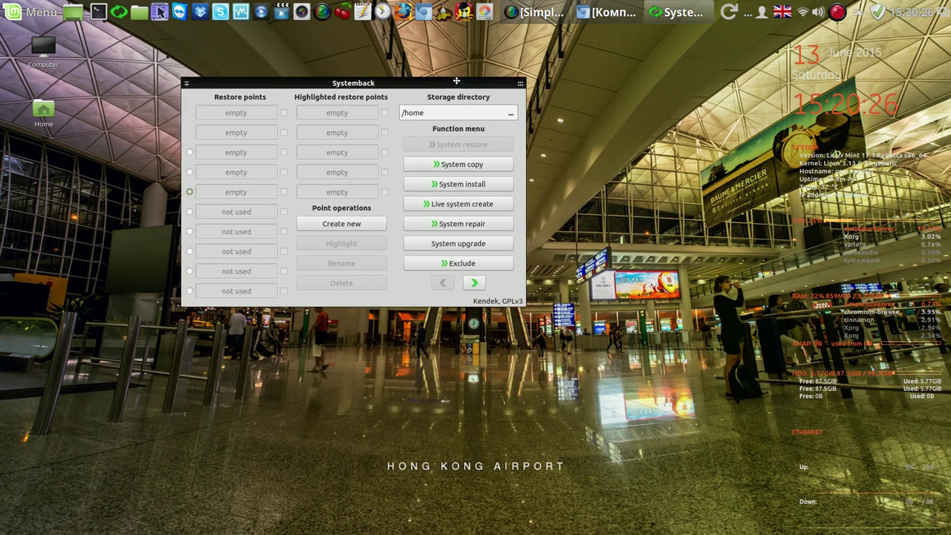
click(468, 202)
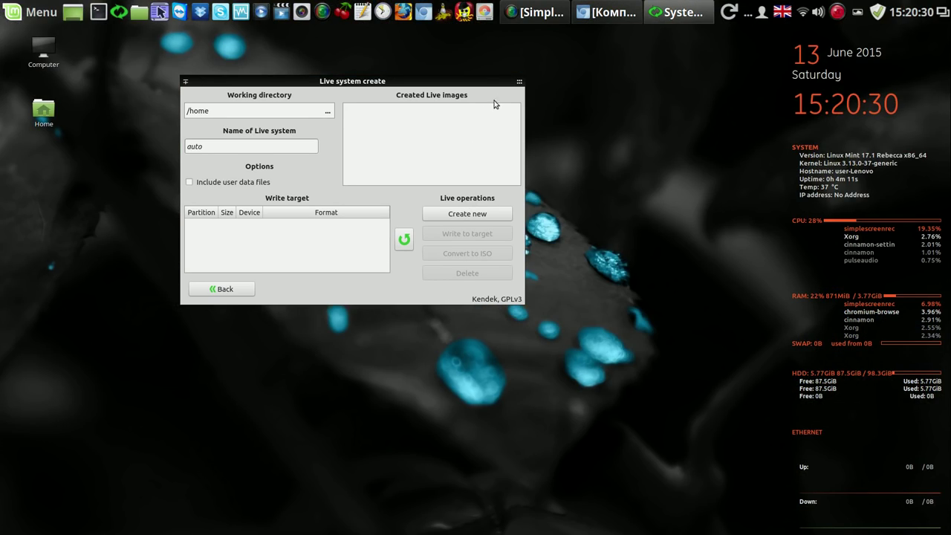
click(236, 291)
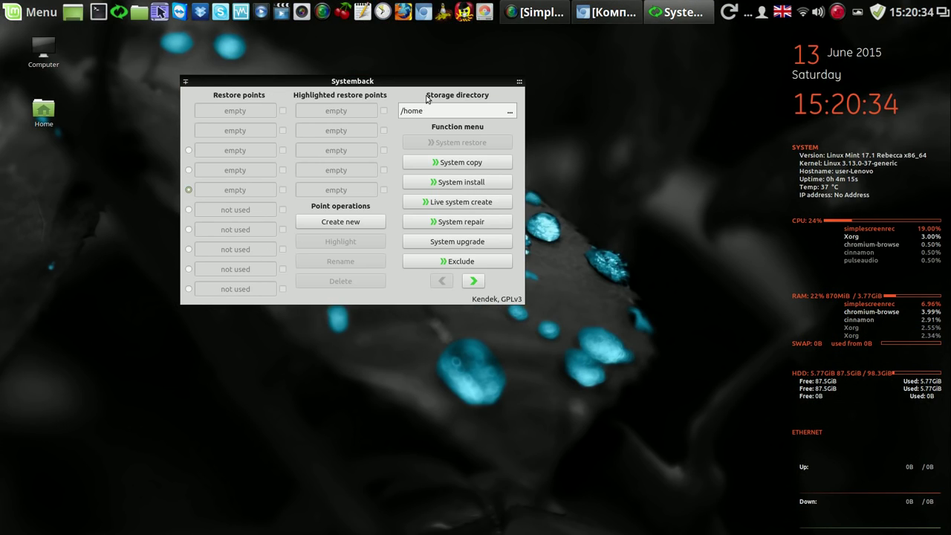
- Move the Systemback window further up and unlock the login keyring with its password
drag(433, 81, 419, 57)
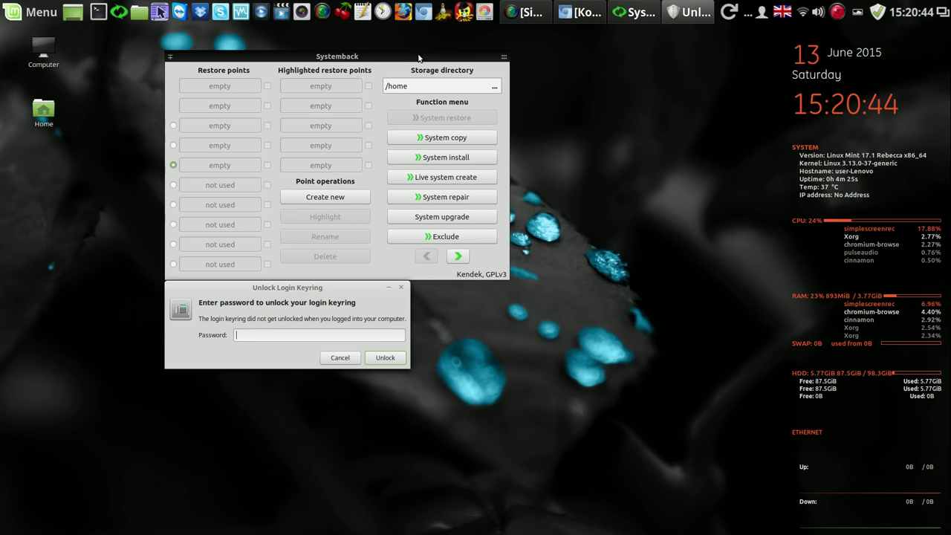
text(••)
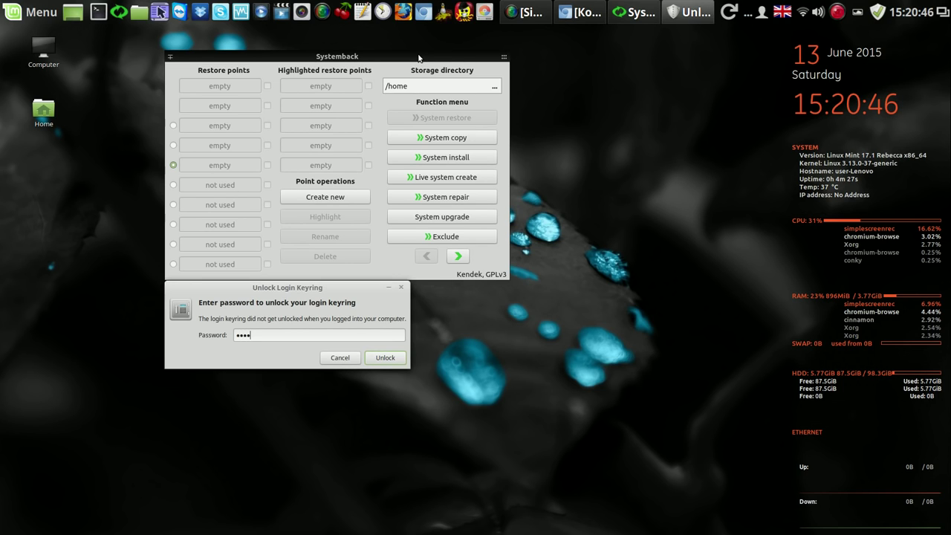
key(Return)
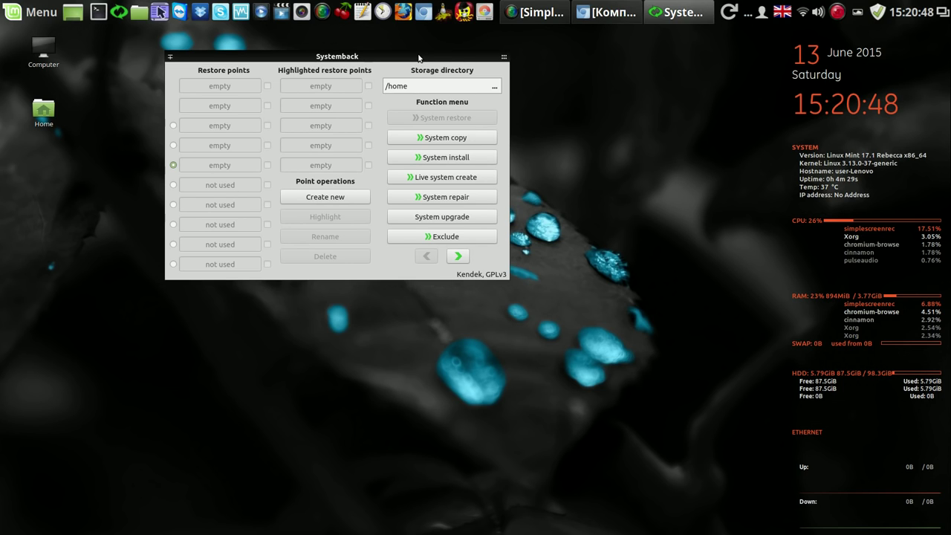
- Reposition the Systemback window, review the System install user and hostname fields, and return to the main page
drag(416, 61, 352, 38)
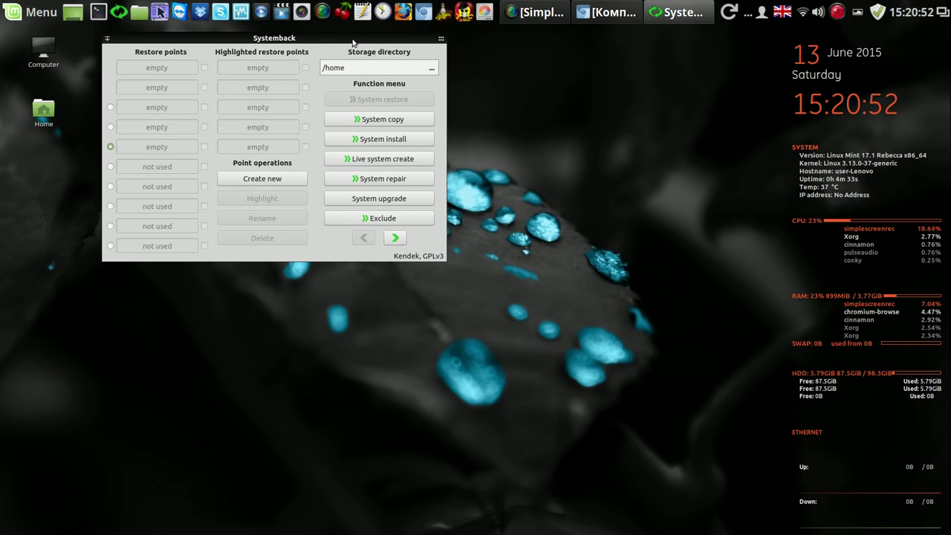
click(400, 141)
click(136, 65)
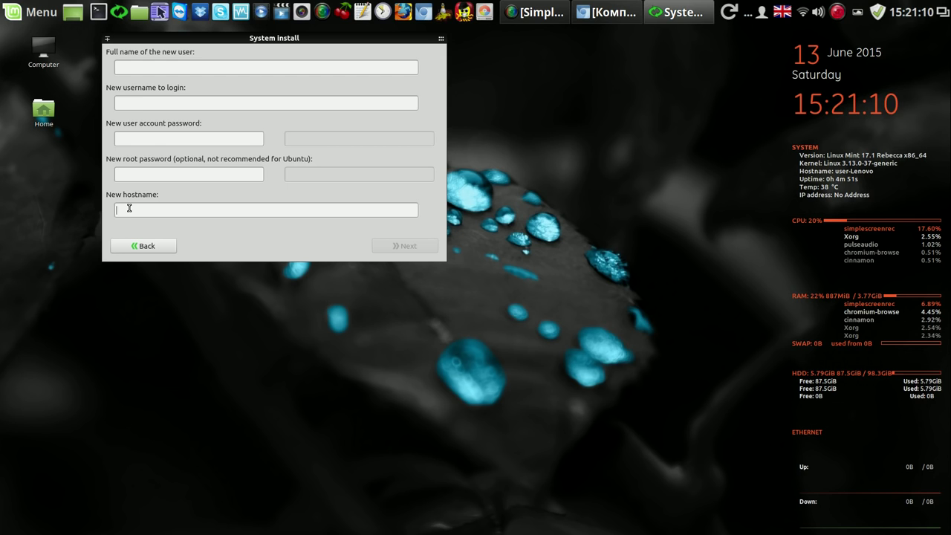
click(143, 246)
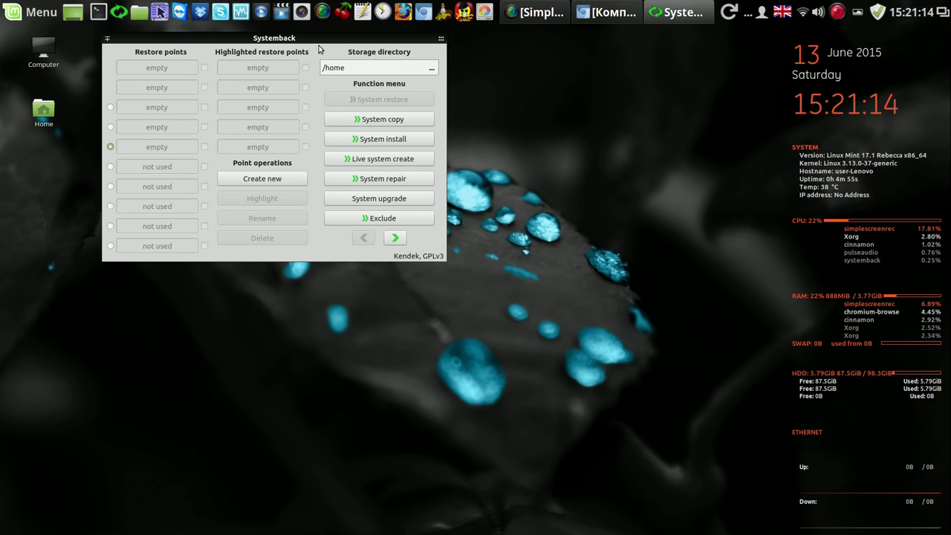